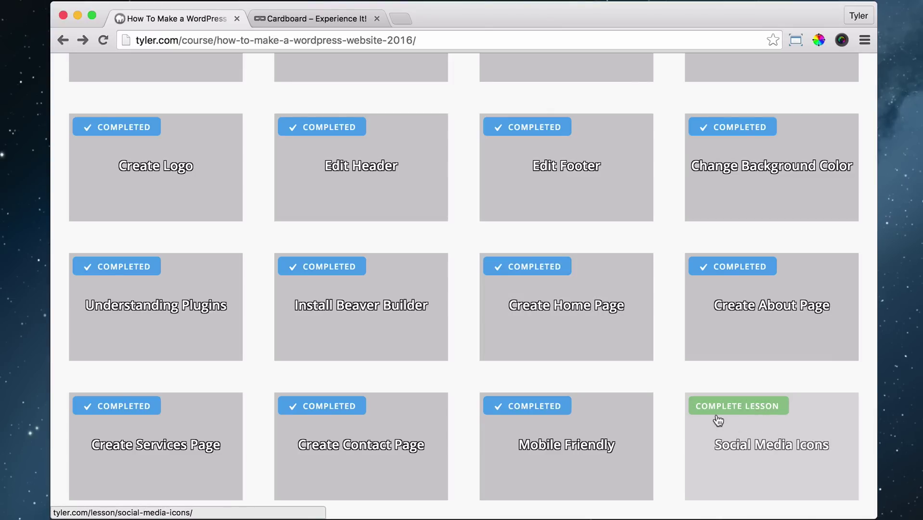
# - Switch to the Cardboard site and scroll to review its Facebook, YouTube and Google+ footer icons
pyautogui.click(303, 17)
pyautogui.scroll(-10, 486, 205)
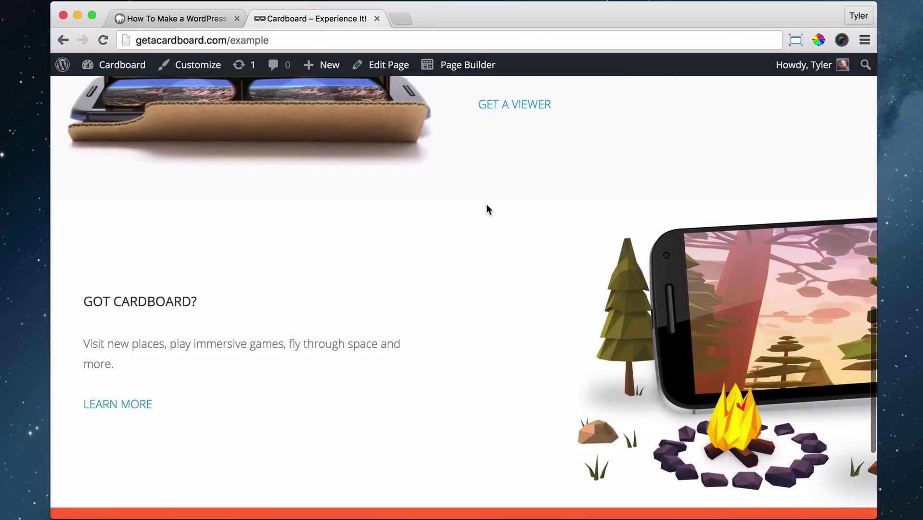
pyautogui.scroll(-5, 486, 209)
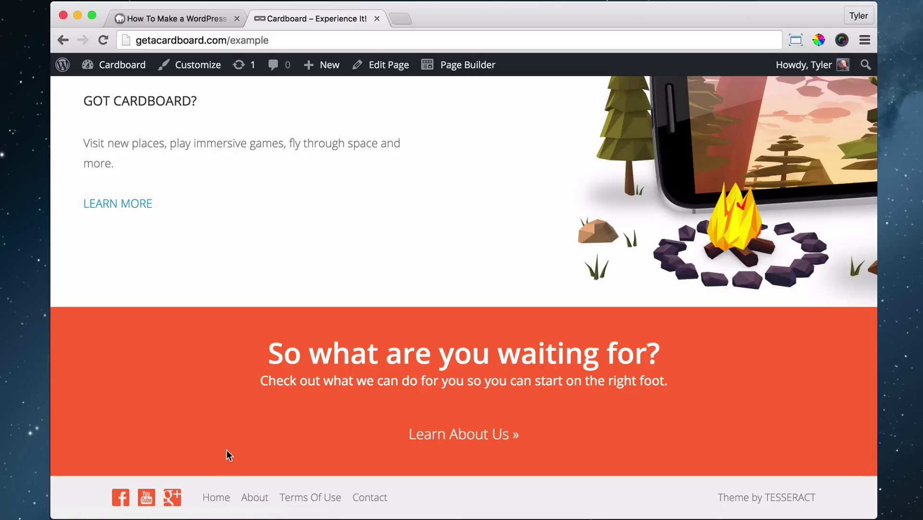
pyautogui.scroll(15, 230, 436)
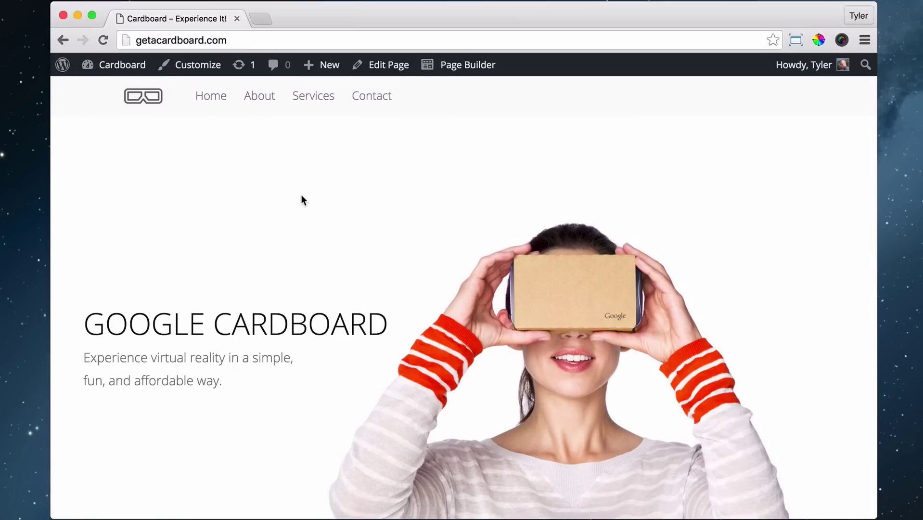
pyautogui.scroll(-10, 299, 189)
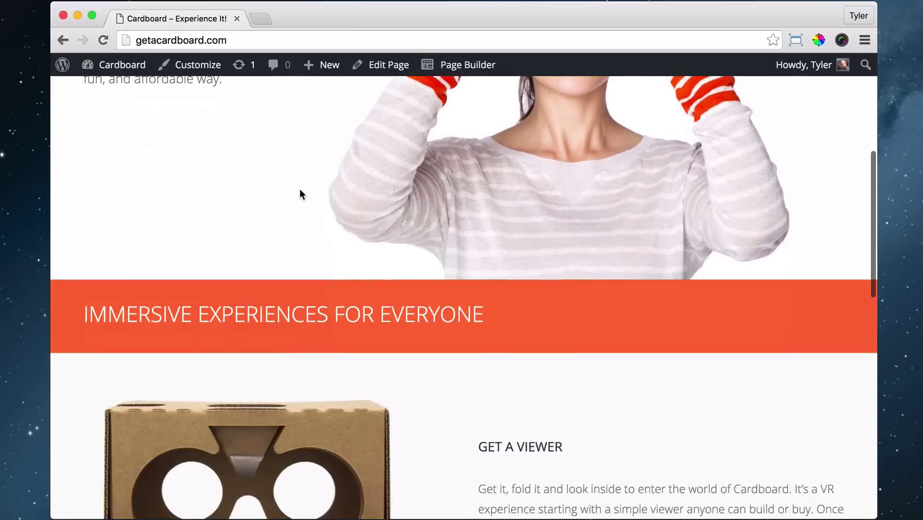
pyautogui.scroll(-5, 300, 194)
pyautogui.scroll(15, 300, 194)
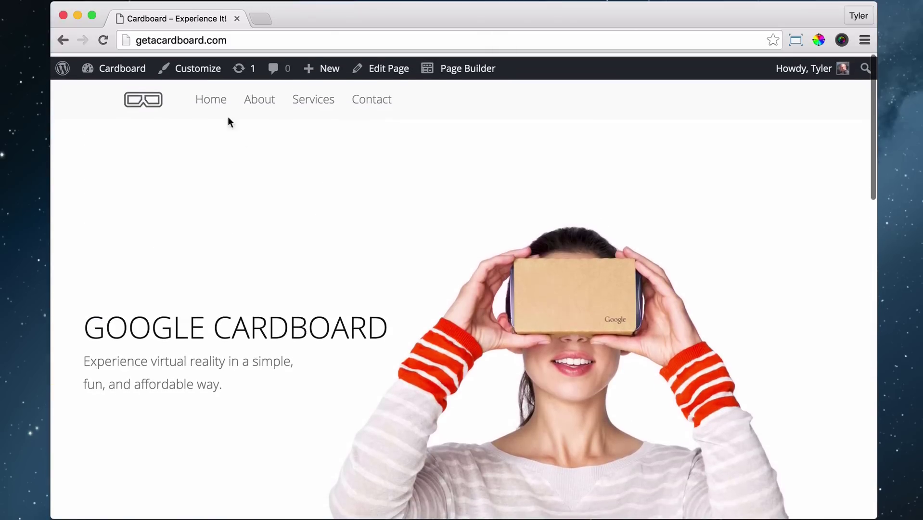
# - Open the Customizer, toggle the Header Options > Mobile Menu preview checkbox, then return to the root panel
pyautogui.click(201, 70)
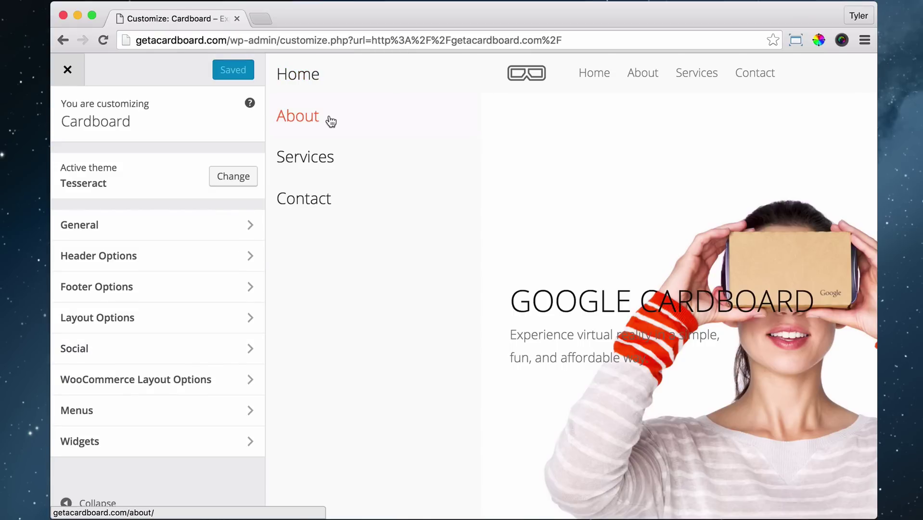
pyautogui.click(177, 256)
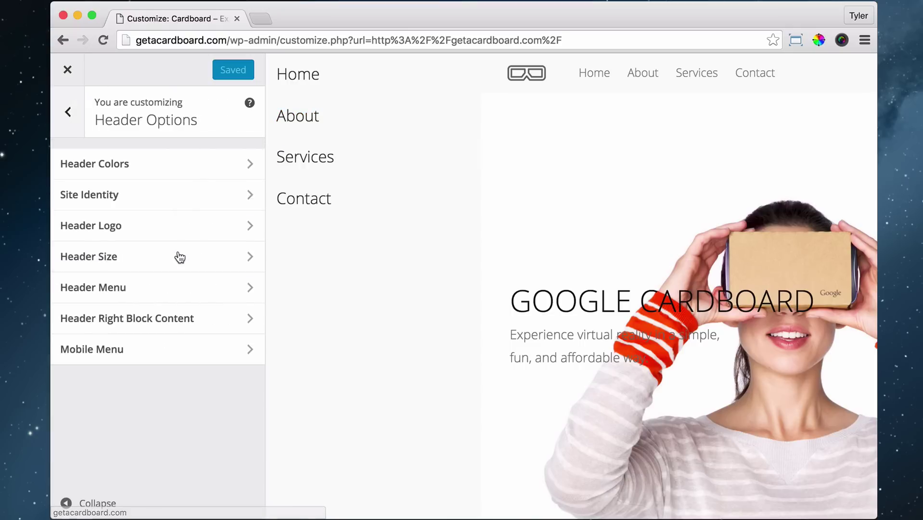
pyautogui.click(174, 350)
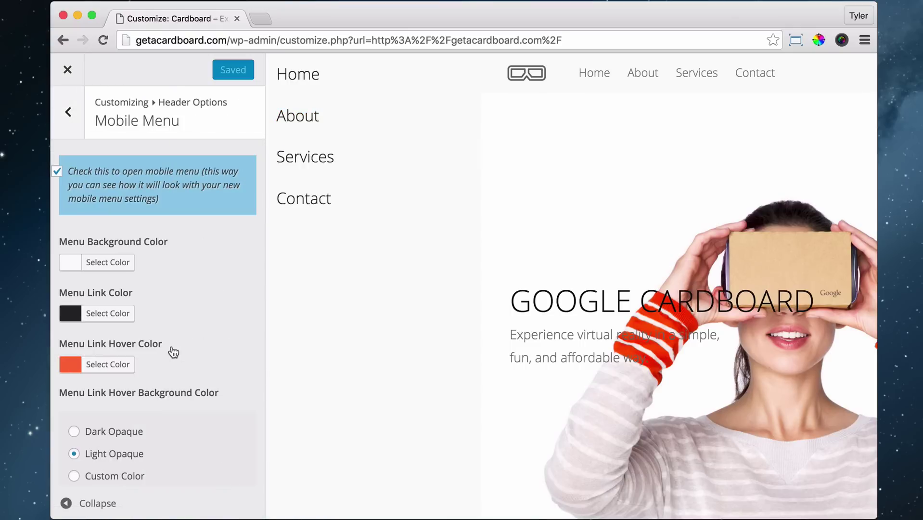
pyautogui.click(57, 172)
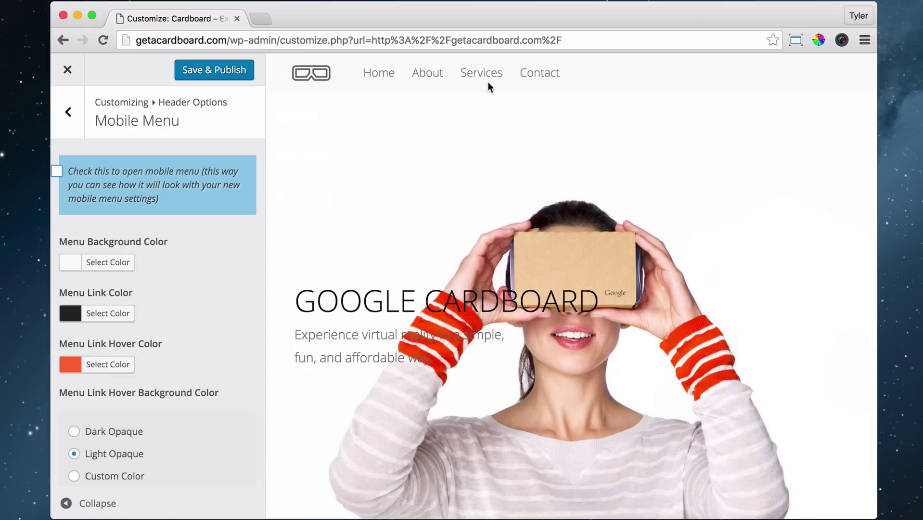
pyautogui.click(70, 116)
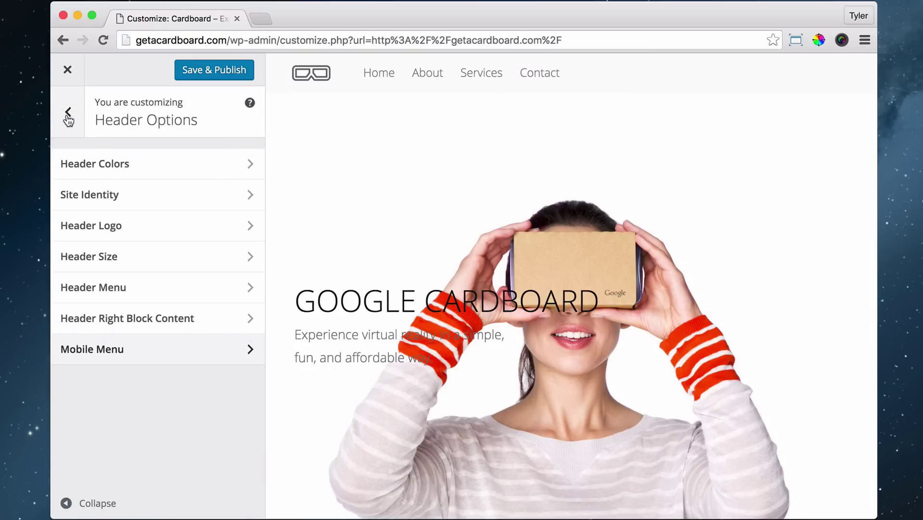
pyautogui.click(68, 115)
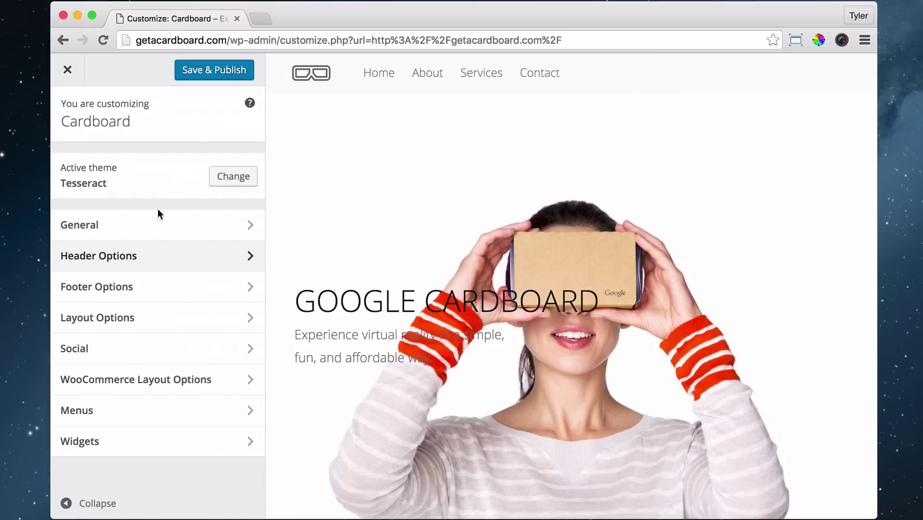
# - In Social Account 01 Settings, enter Facebook as the network name and the Facebook page URL
pyautogui.click(151, 352)
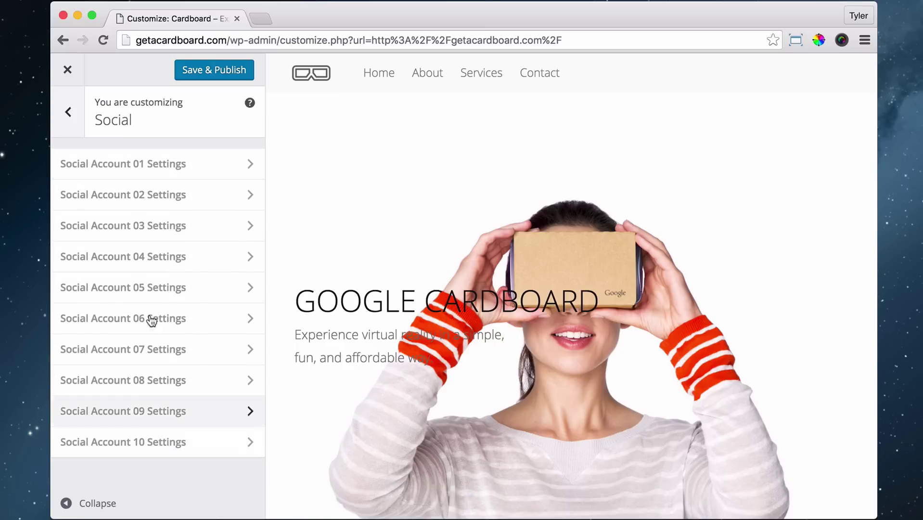
pyautogui.click(169, 166)
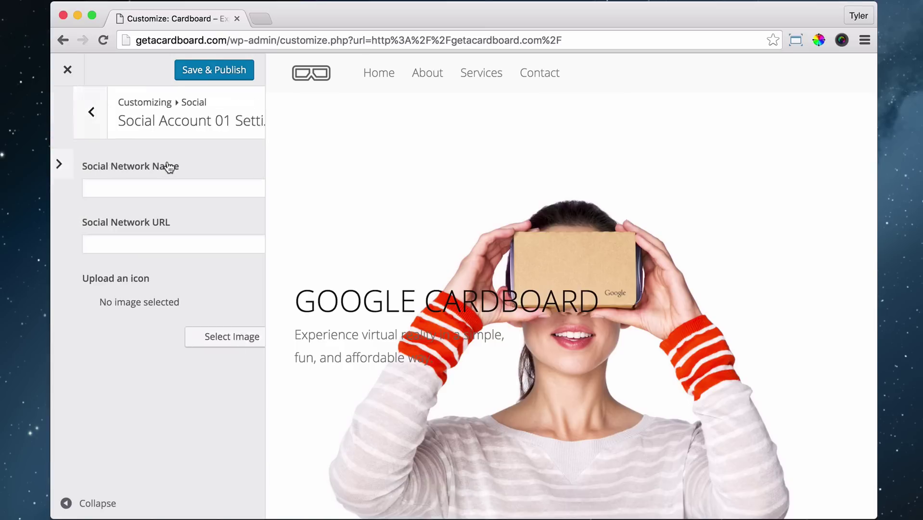
pyautogui.click(148, 182)
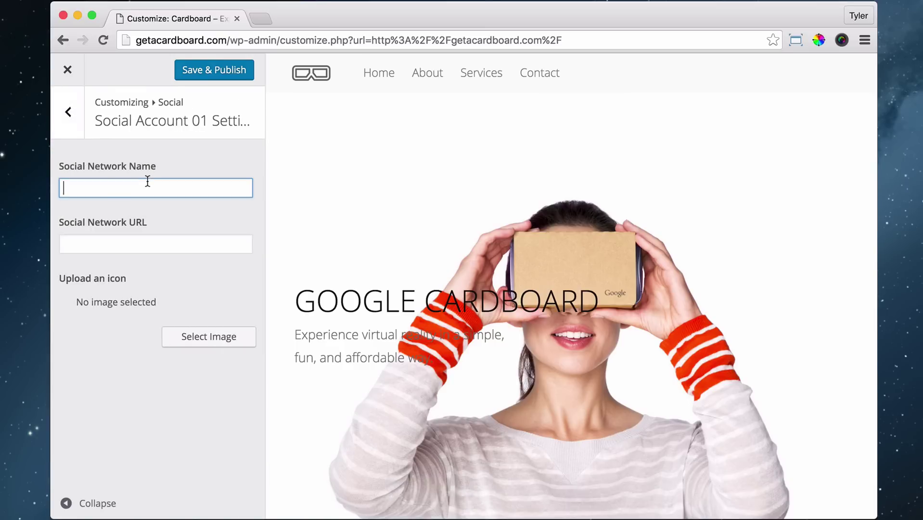
pyautogui.write('Facebook')
pyautogui.click(123, 246)
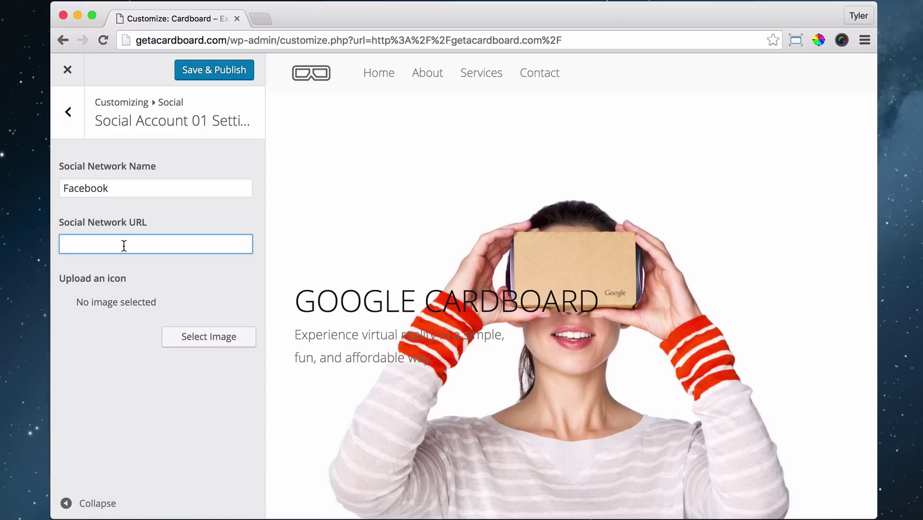
pyautogui.write('http://www.facebook.com')
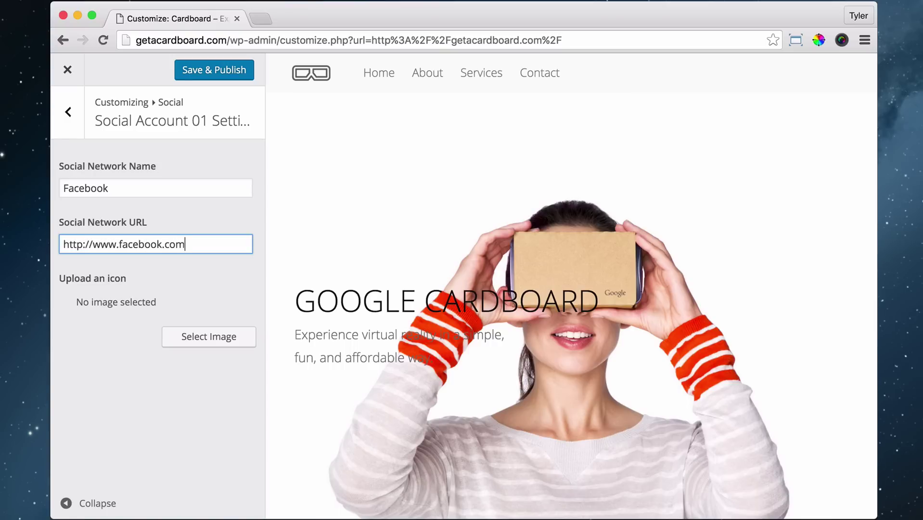
pyautogui.write('/conutant')
# - Load logomakr.com in a new browser tab
pyautogui.click(261, 17)
pyautogui.write('logomakr.com')
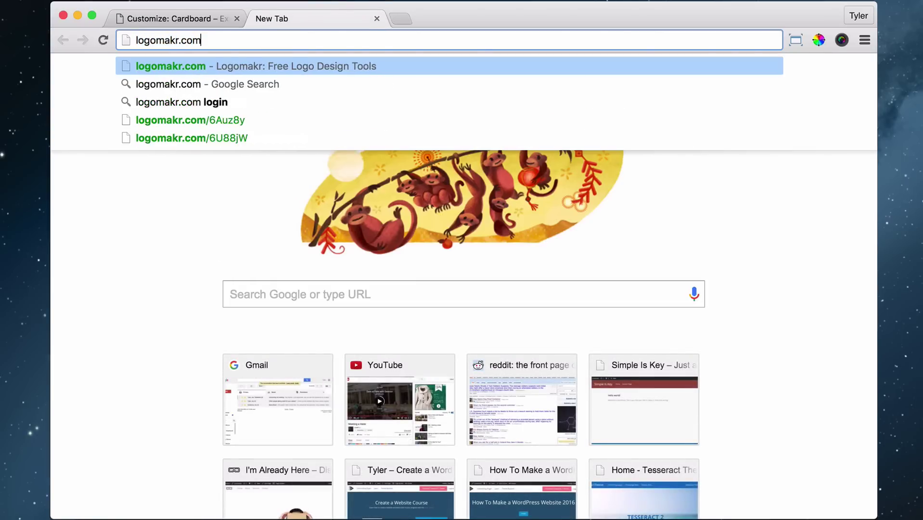
pyautogui.press('Return')
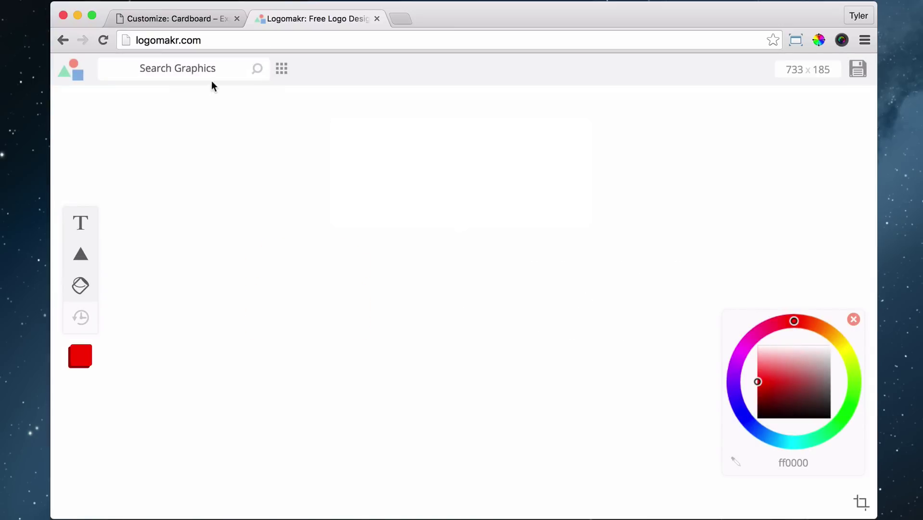
# - Search the Logomakr graphics library for facebook
pyautogui.click(210, 68)
pyautogui.write('faecbo')
pyautogui.press('BackSpace')
pyautogui.press('BackSpace')
pyautogui.press('BackSpace')
pyautogui.press('BackSpace')
pyautogui.write('cev')
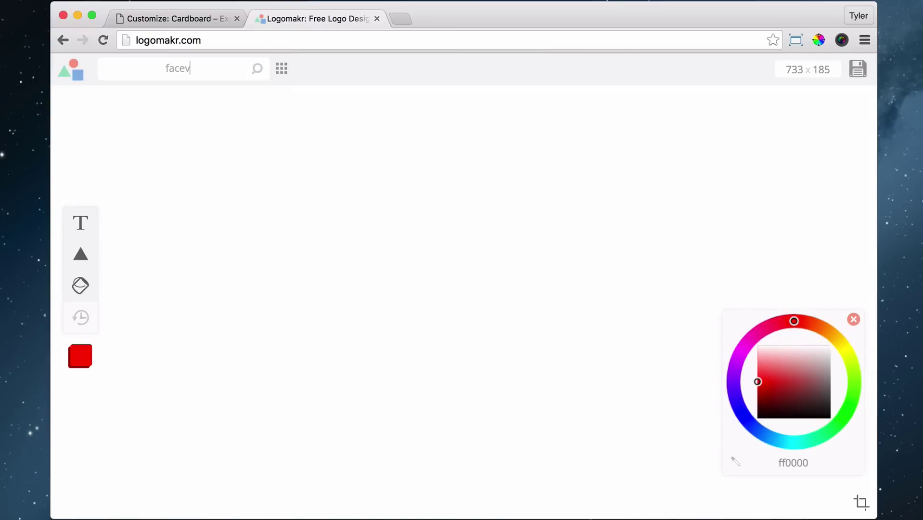
pyautogui.press('BackSpace')
pyautogui.write('book')
pyautogui.press('Return')
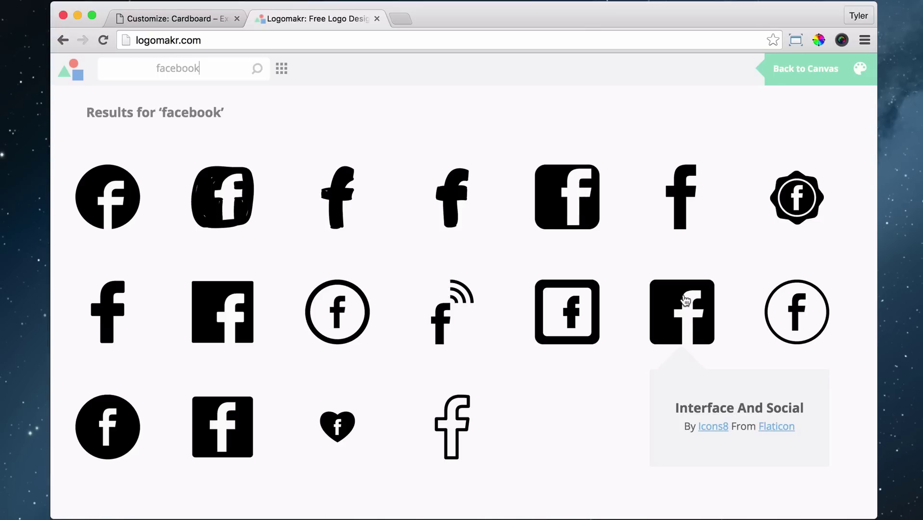
# - Place the square Facebook icon on the canvas and set the colour to ff6e40
pyautogui.click(686, 307)
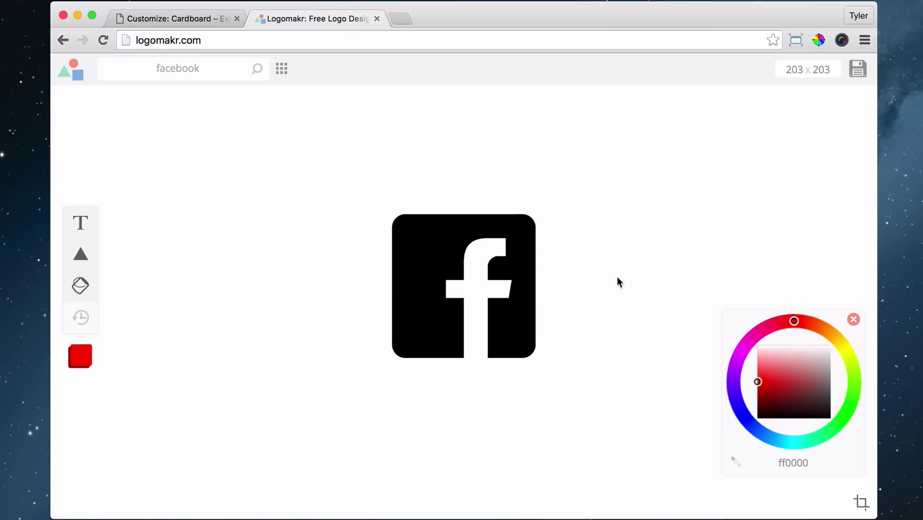
pyautogui.click(791, 462)
pyautogui.write('ff6e40')
pyautogui.press('Return')
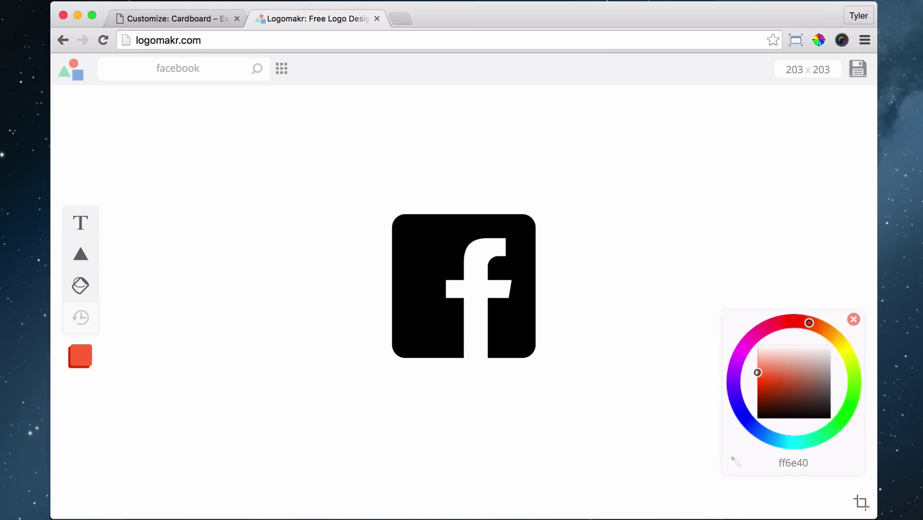
# - Fill the Facebook icon with the orange-red ff6e40 colour using the Paint Bucket
pyautogui.click(510, 308)
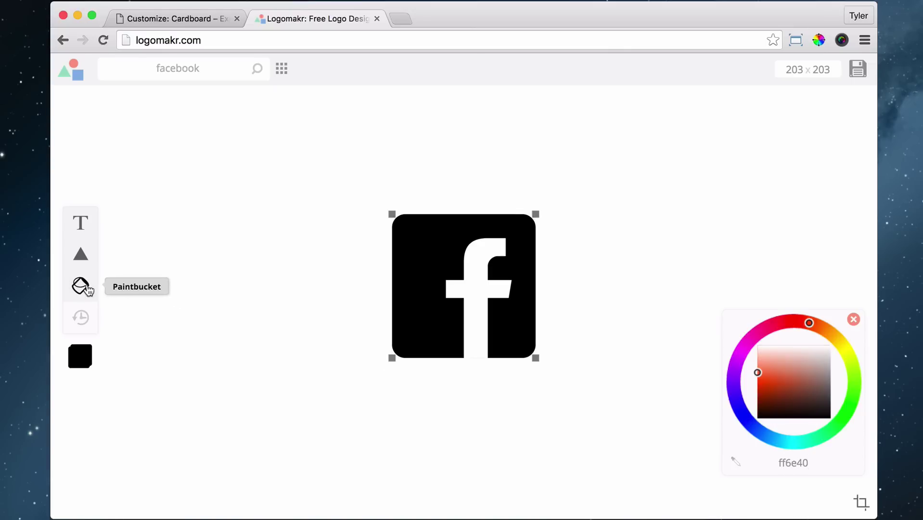
pyautogui.click(283, 279)
pyautogui.click(81, 286)
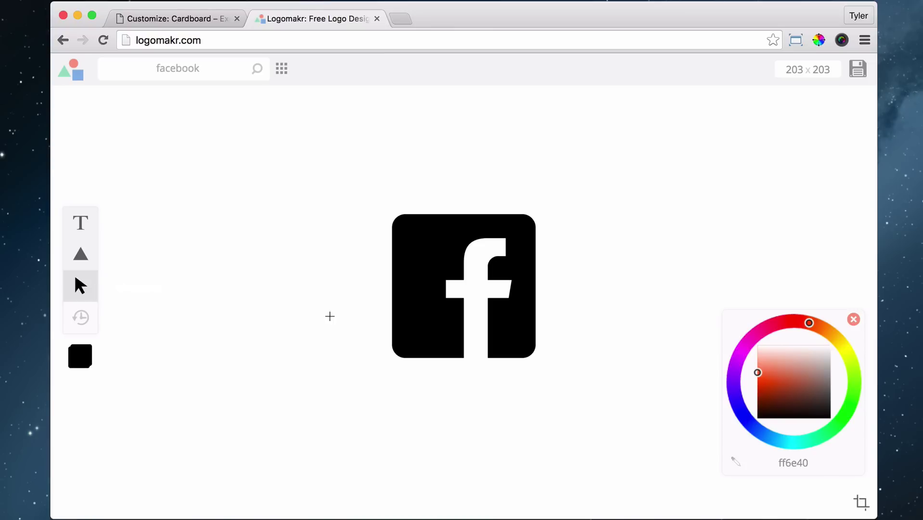
pyautogui.click(518, 314)
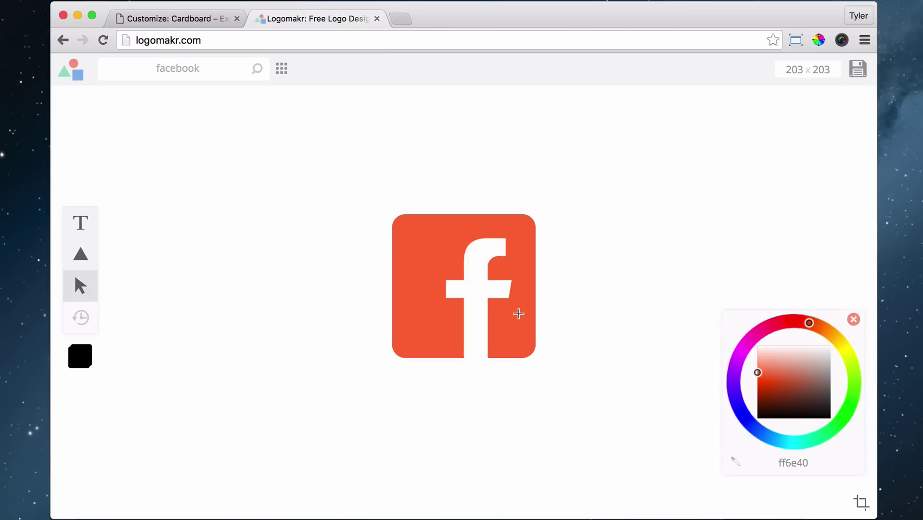
pyautogui.moveTo(628, 163); pyautogui.dragTo(320, 412)
pyautogui.moveTo(298, 139); pyautogui.dragTo(687, 463)
# - Save the orange Facebook logo to the Desktop as facebook.png
pyautogui.click(860, 73)
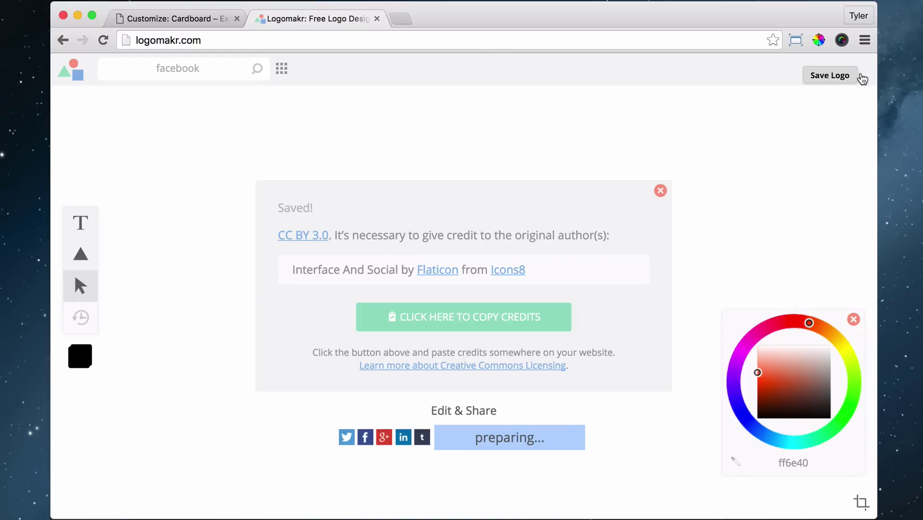
pyautogui.write('facebook')
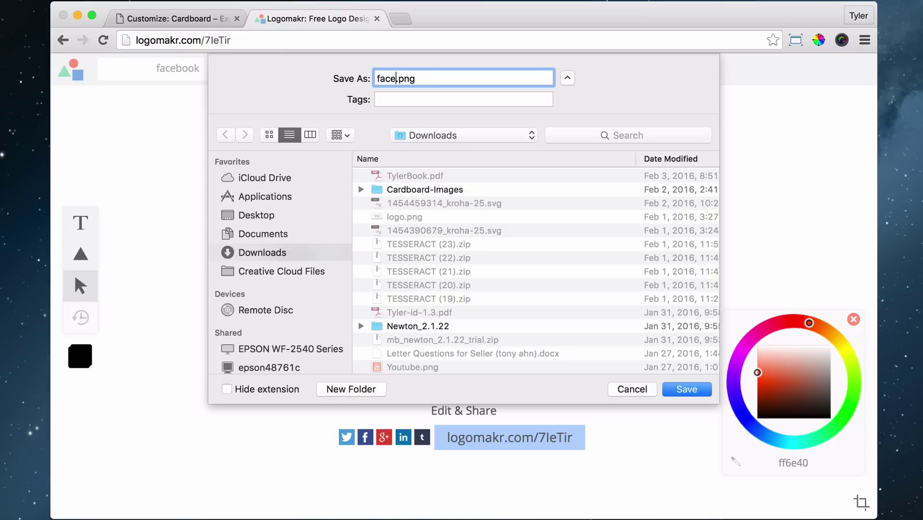
pyautogui.click(278, 221)
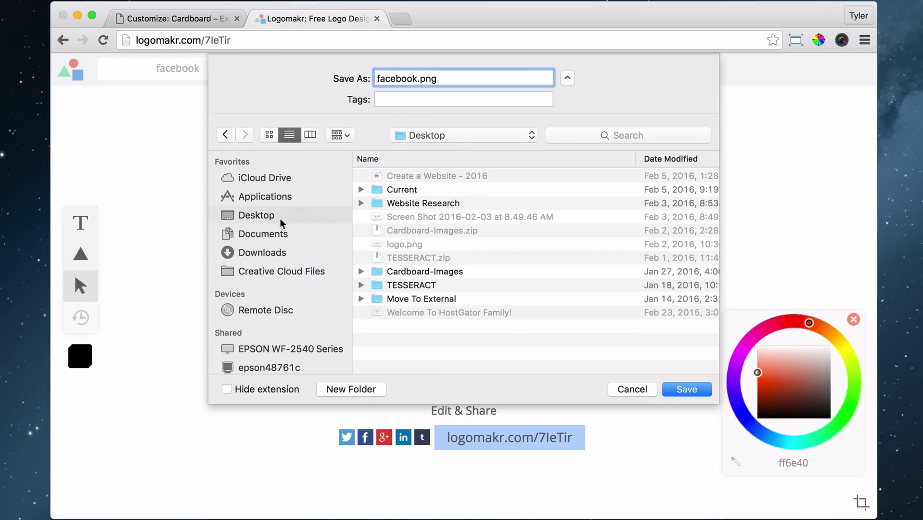
pyautogui.click(700, 390)
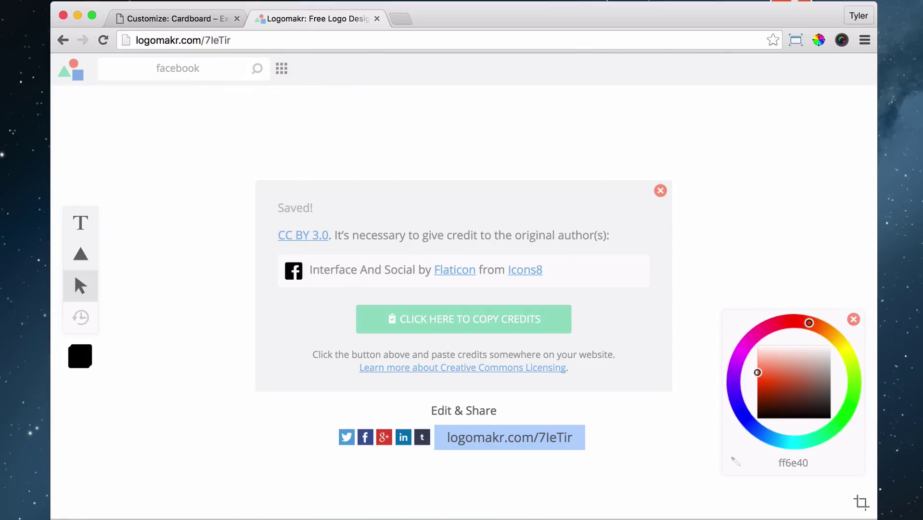
# - Dismiss the credits panel, delete the Facebook logo from the canvas, and select the search term
pyautogui.click(661, 190)
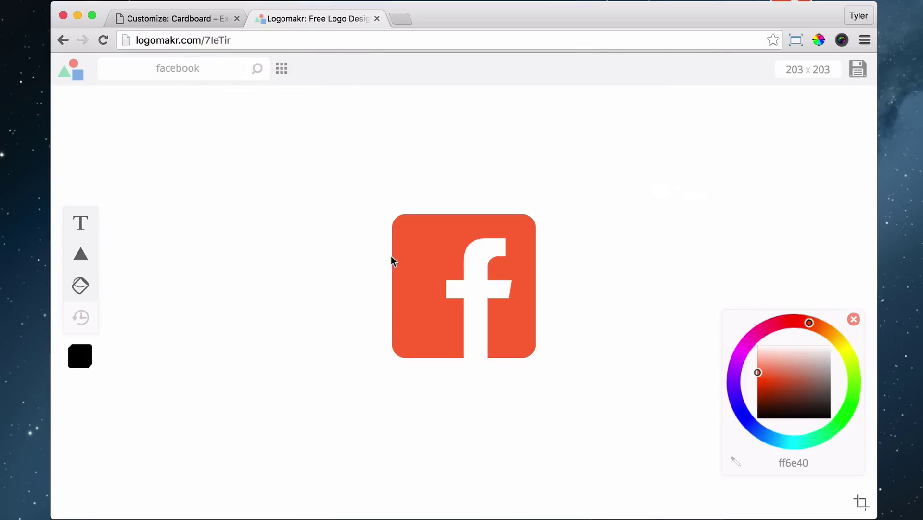
pyautogui.click(415, 255)
pyautogui.press('Delete')
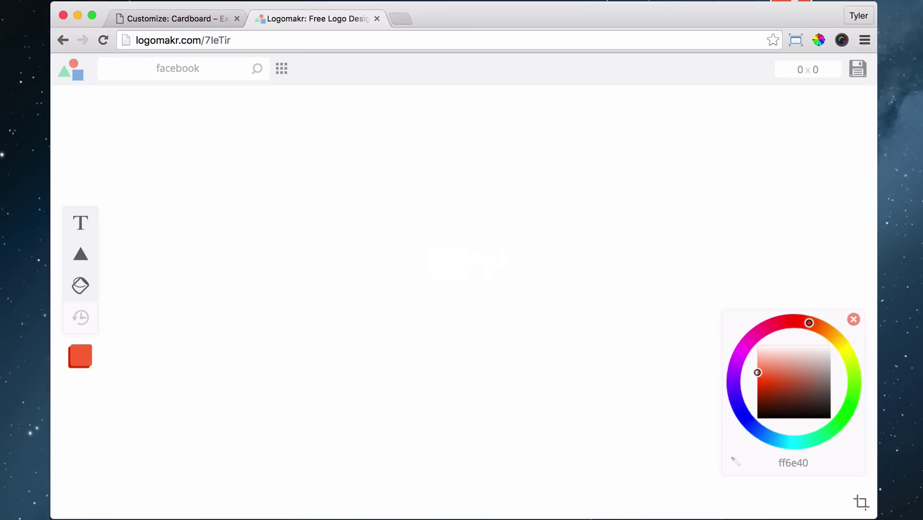
pyautogui.click(209, 69)
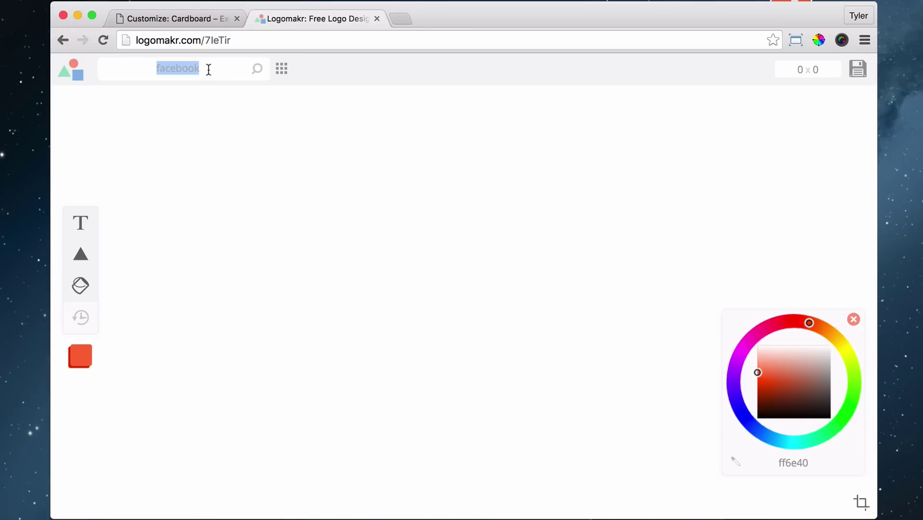
# - Search youtube, add the square YouTube icon, and fill it orange-red
pyautogui.write('youtube')
pyautogui.press('Return')
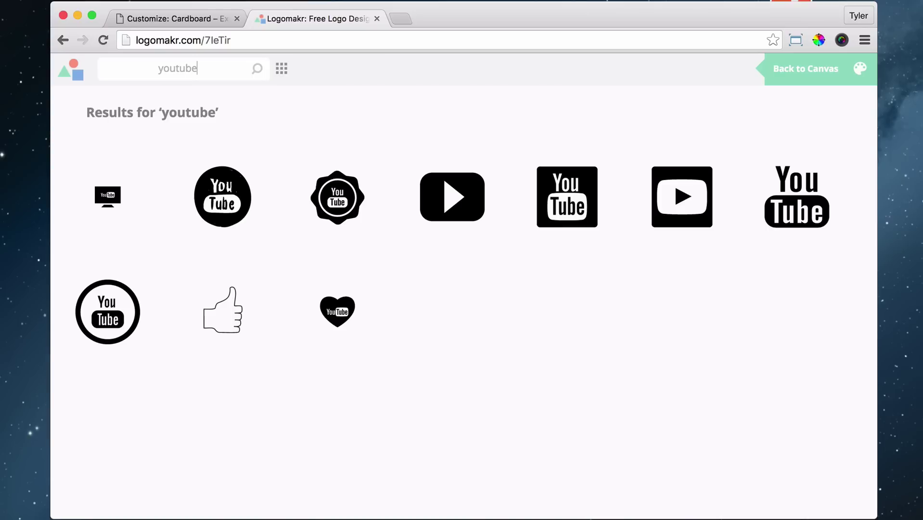
pyautogui.moveTo(574, 202)
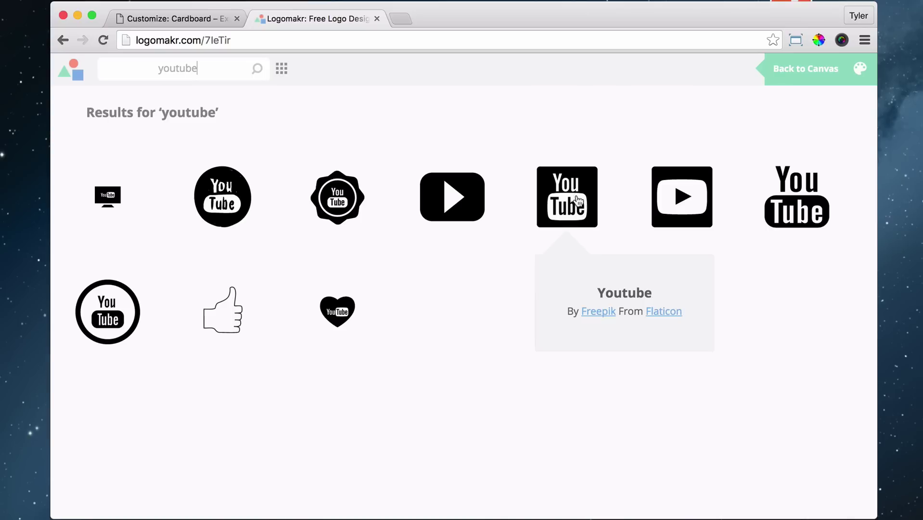
pyautogui.click(574, 204)
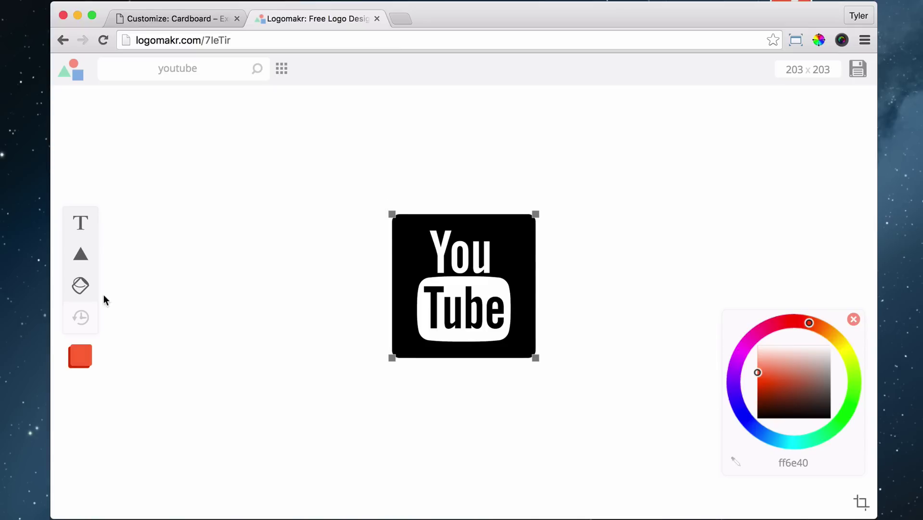
pyautogui.click(78, 283)
pyautogui.moveTo(280, 145); pyautogui.dragTo(642, 469)
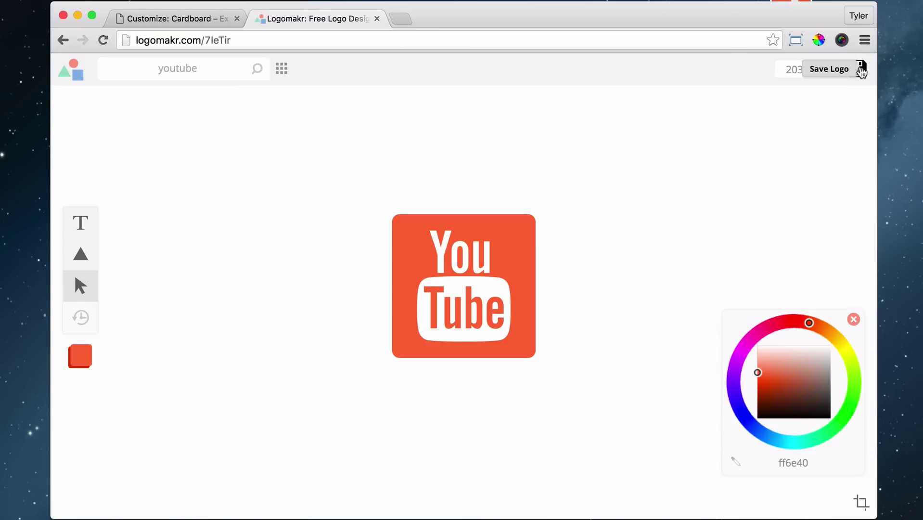
# - Save the orange YouTube logo to the Desktop as youtube.png
pyautogui.click(861, 71)
pyautogui.write('youtub')
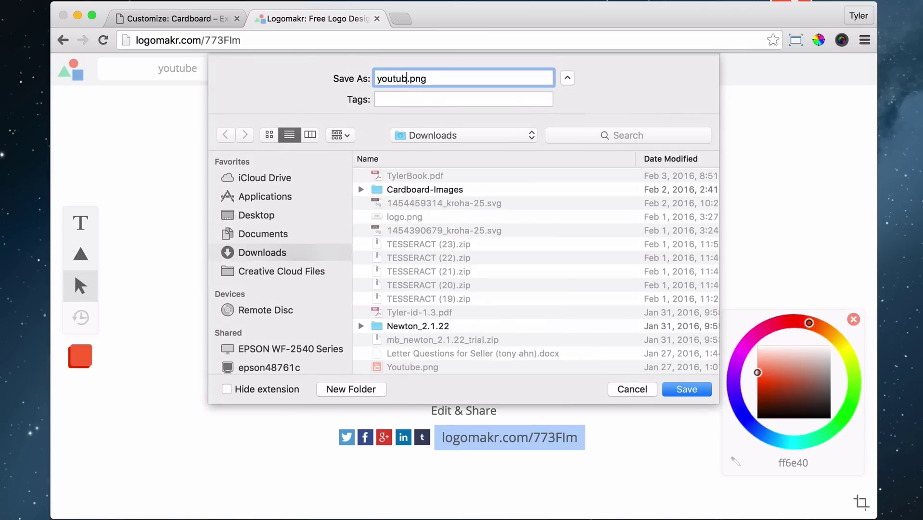
pyautogui.write('e')
pyautogui.click(283, 221)
pyautogui.click(706, 389)
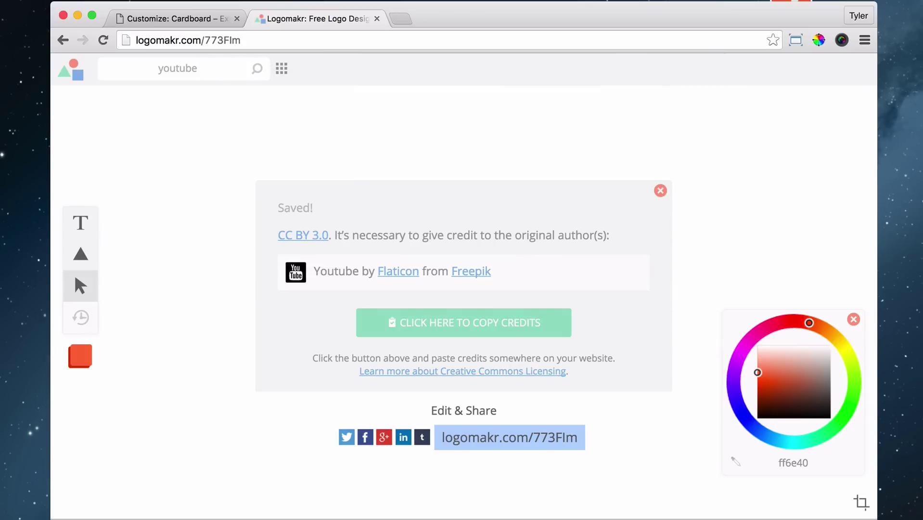
# - Clear the YouTube logo from the canvas and search for google plus icons
pyautogui.click(660, 191)
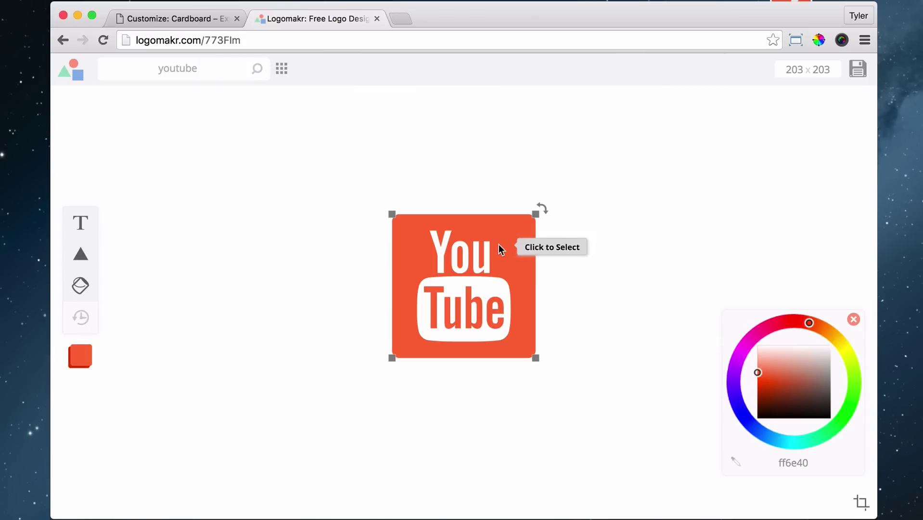
pyautogui.press('Delete')
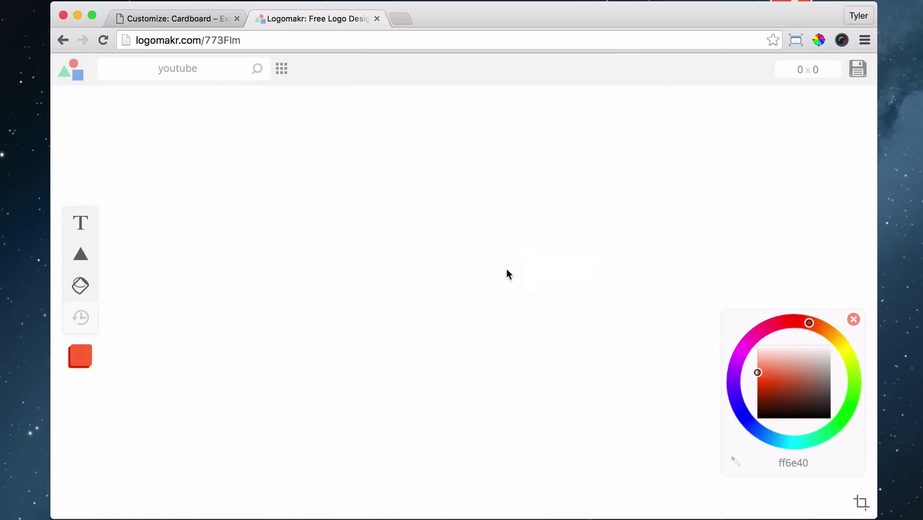
pyautogui.doubleClick(201, 68)
pyautogui.write('google plus')
pyautogui.press('Return')
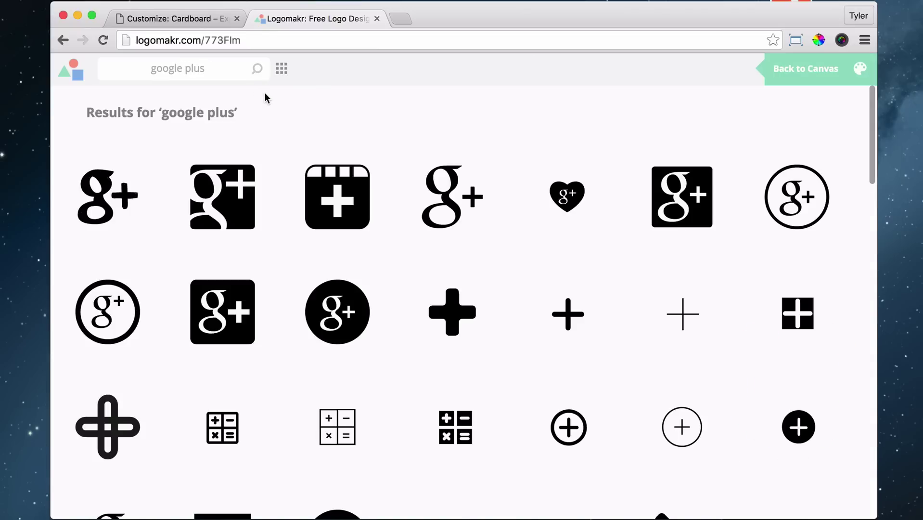
# - Add the square Google+ icon to the canvas and fill it orange-red
pyautogui.click(227, 195)
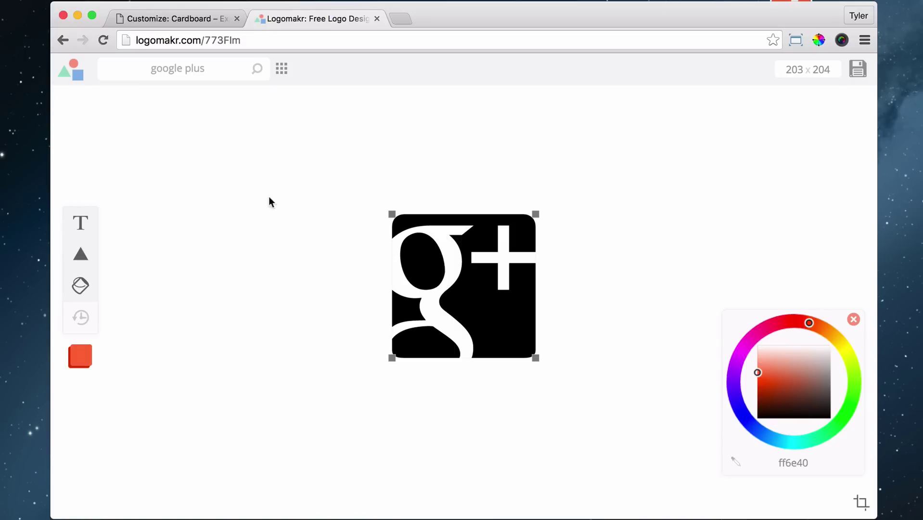
pyautogui.click(88, 287)
pyautogui.moveTo(274, 141); pyautogui.dragTo(672, 449)
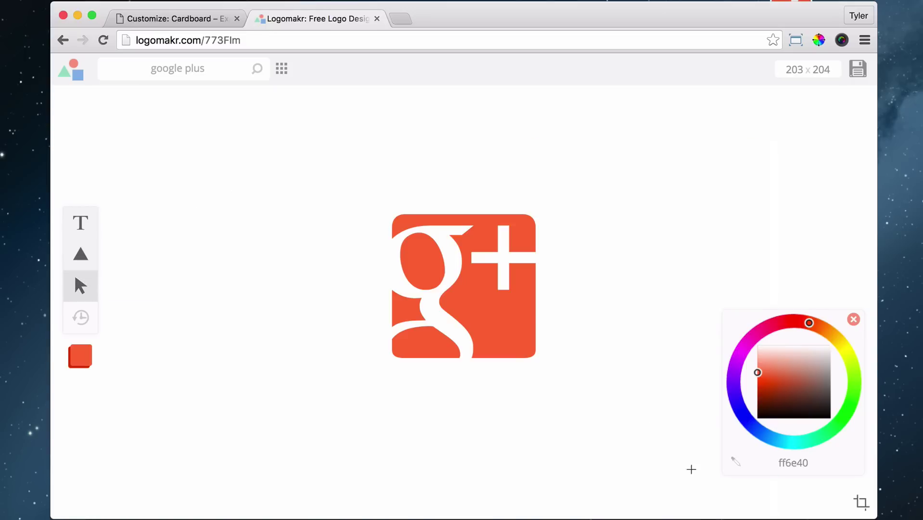
# - Save the Google+ logo to the Desktop as google-plus.png and dismiss the credits panel
pyautogui.click(857, 68)
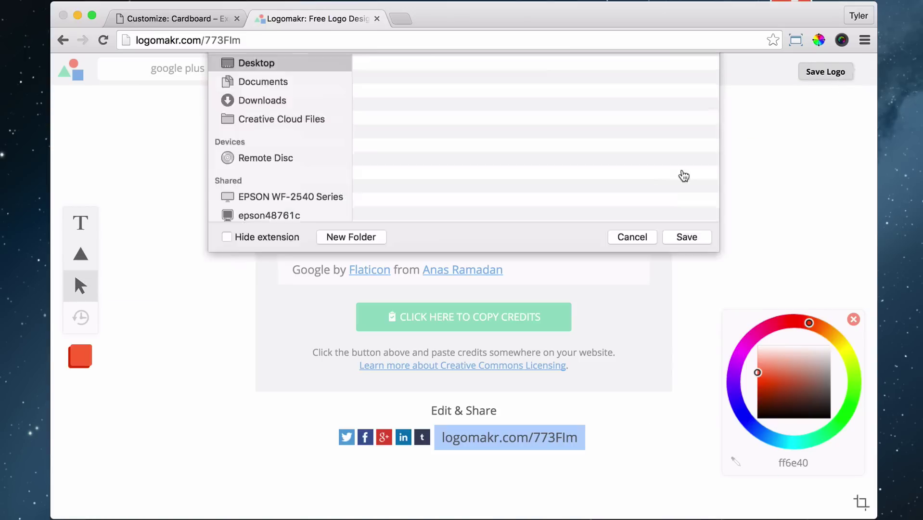
pyautogui.write('google')
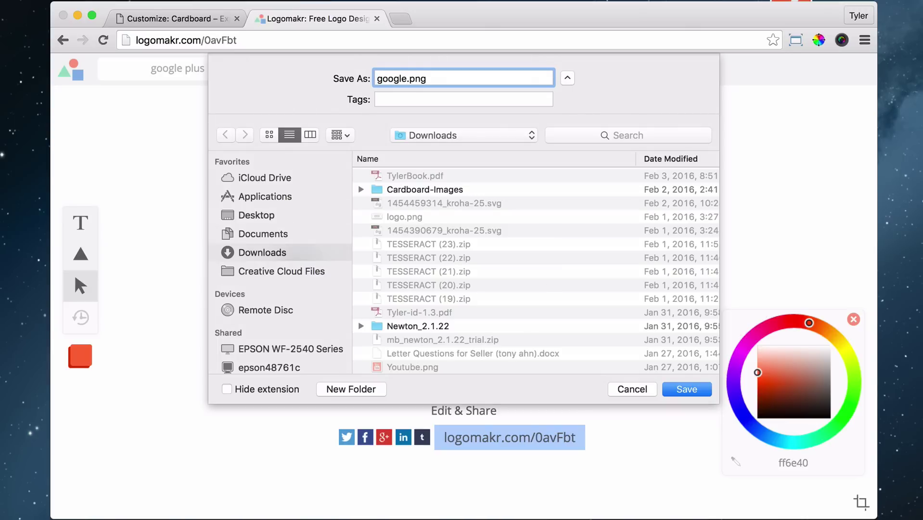
pyautogui.write('-plus')
pyautogui.click(295, 216)
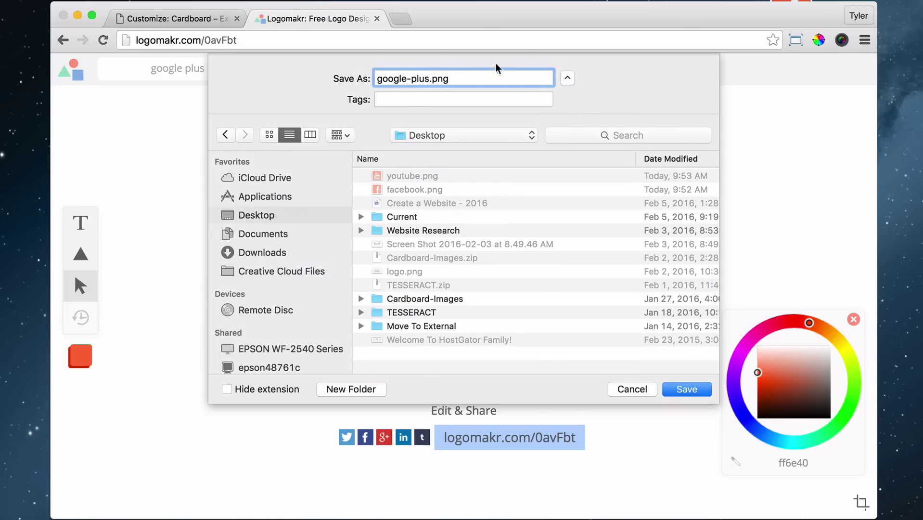
pyautogui.press('Return')
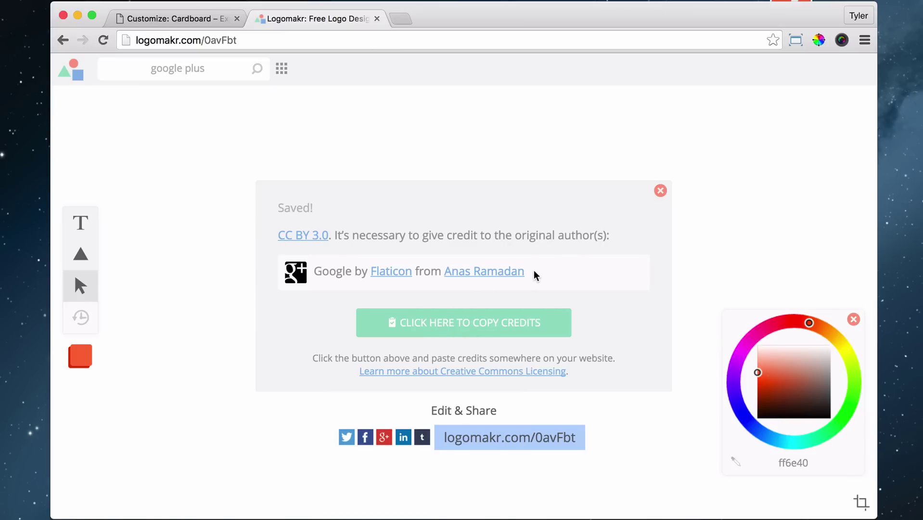
pyautogui.click(660, 191)
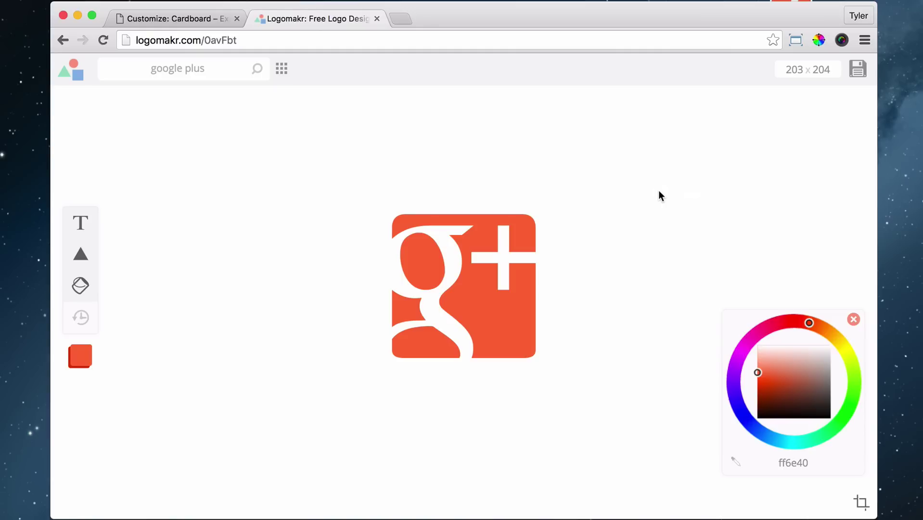
# - Upload facebook.png from the Cardboard-Images folder and choose it as Social Account 01's icon
pyautogui.click(377, 19)
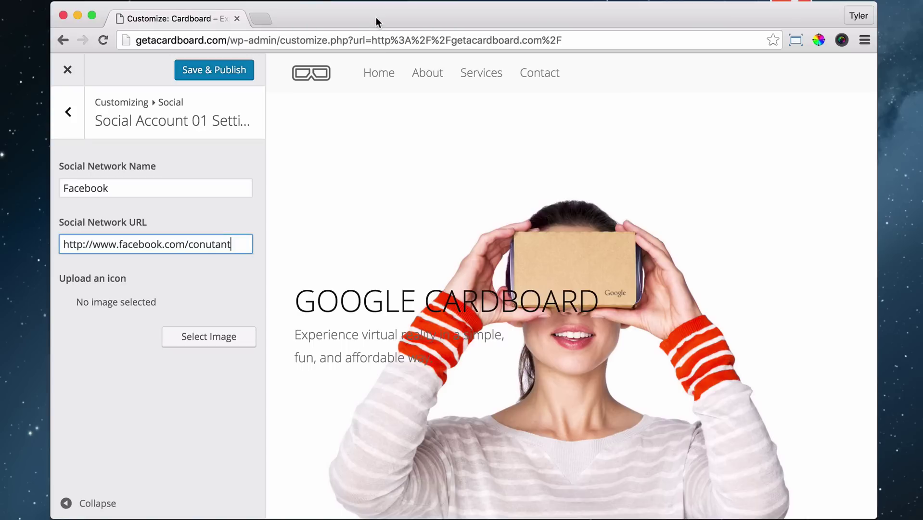
pyautogui.click(218, 337)
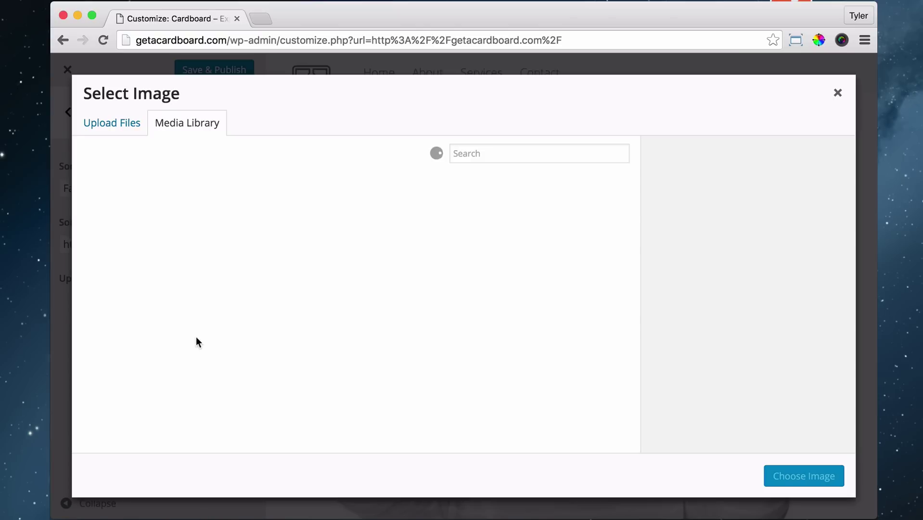
pyautogui.click(121, 130)
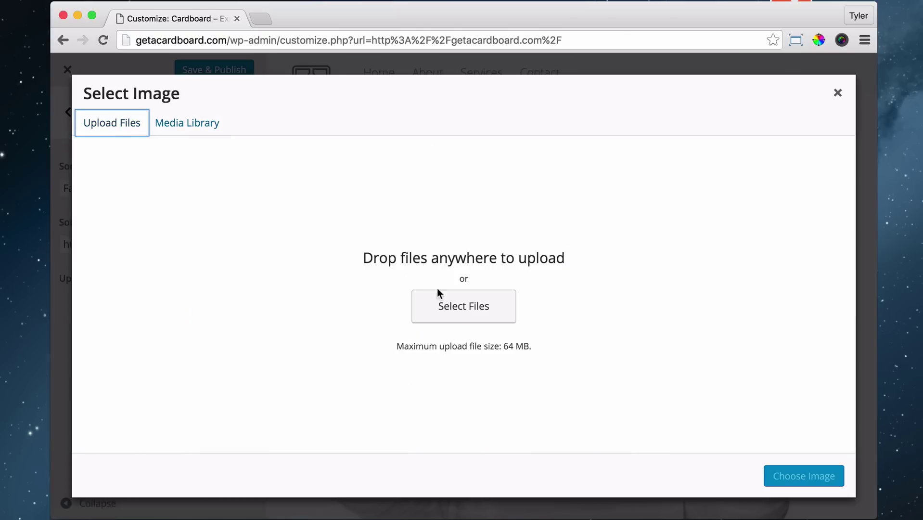
pyautogui.click(462, 313)
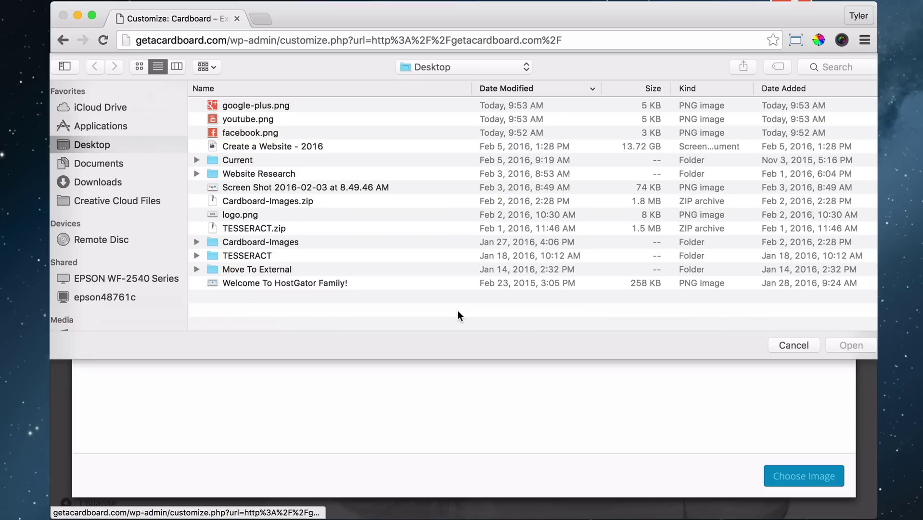
pyautogui.doubleClick(255, 239)
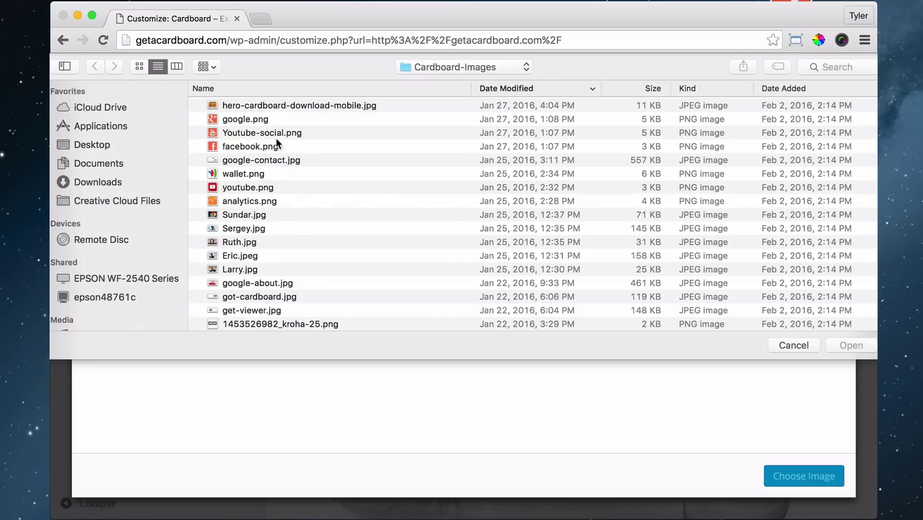
pyautogui.click(282, 148)
pyautogui.click(857, 345)
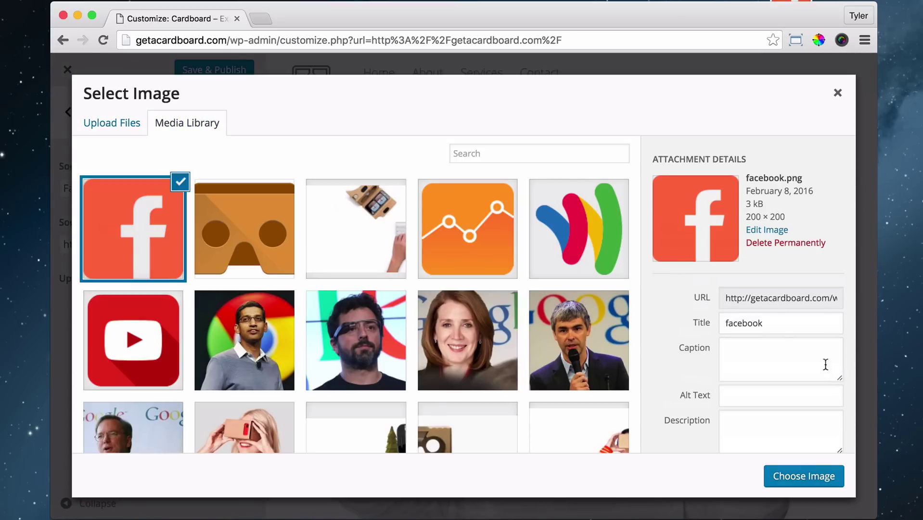
pyautogui.click(802, 479)
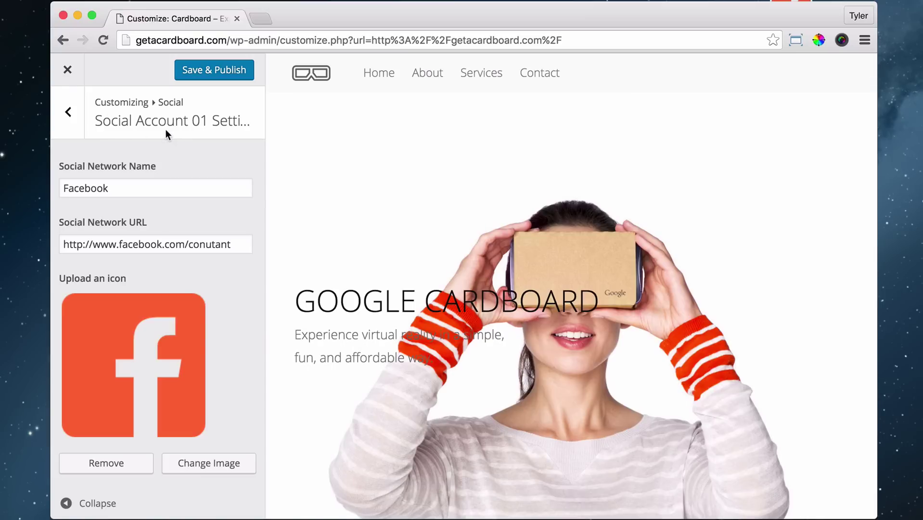
# - Navigate through the social accounts list to Social Account 02 Settings
pyautogui.click(69, 113)
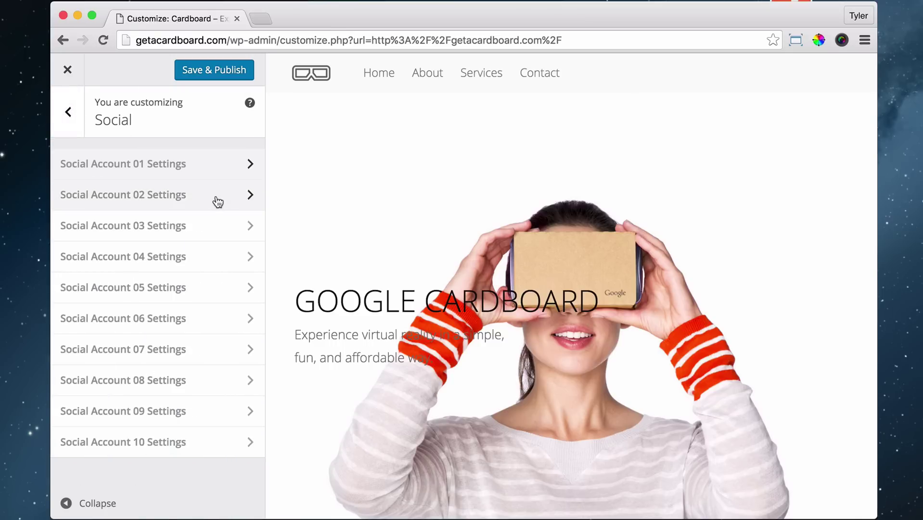
pyautogui.click(236, 169)
pyautogui.click(59, 115)
pyautogui.click(198, 201)
# - Enter Youtube as the network name, replacing a mistyped URL, and type the YouTube channel URL
pyautogui.click(161, 190)
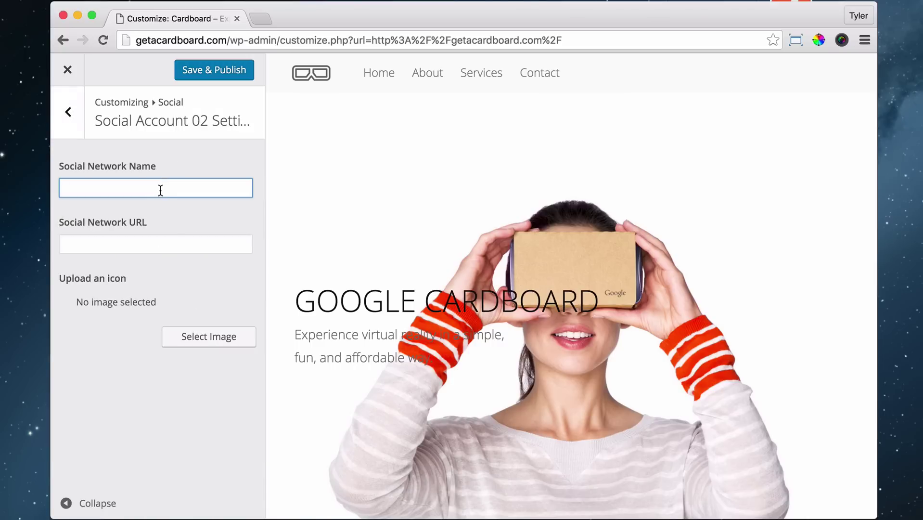
pyautogui.write('http://www.youtube.com')
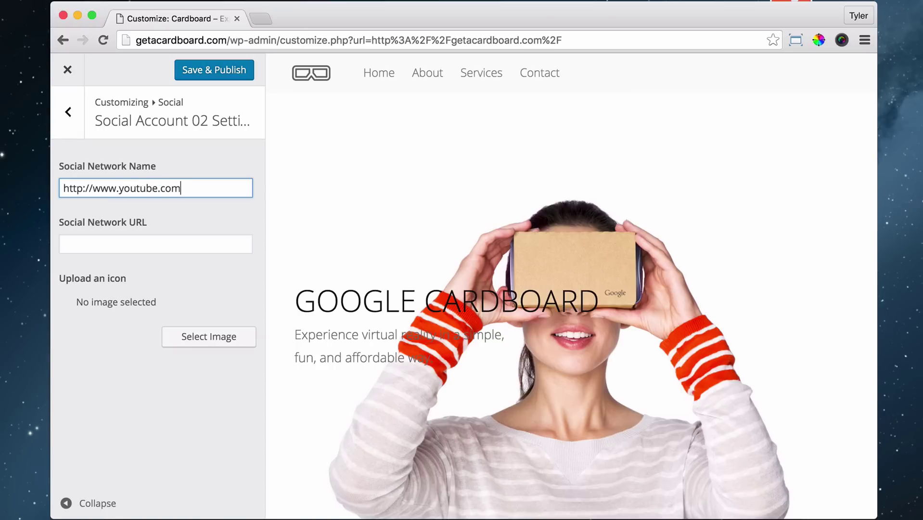
pyautogui.write('/conutant')
pyautogui.click(149, 245)
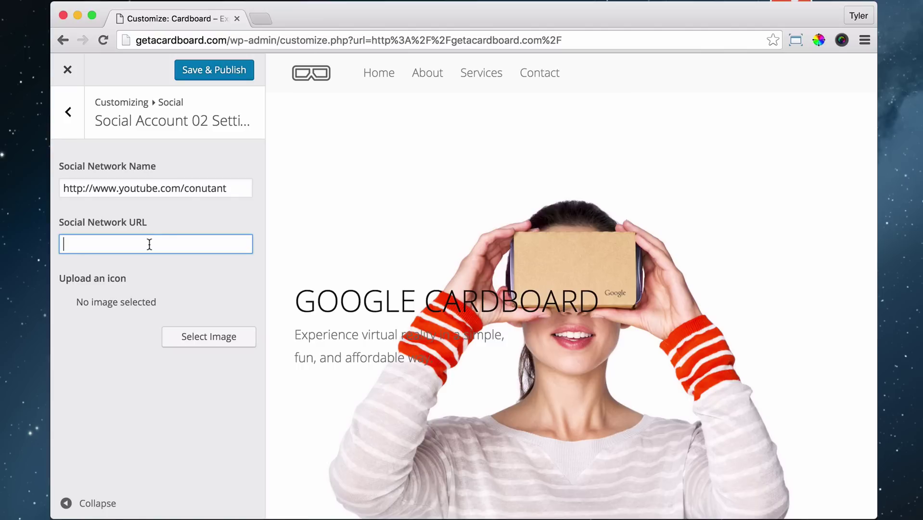
pyautogui.click(237, 190)
pyautogui.press('super+a')
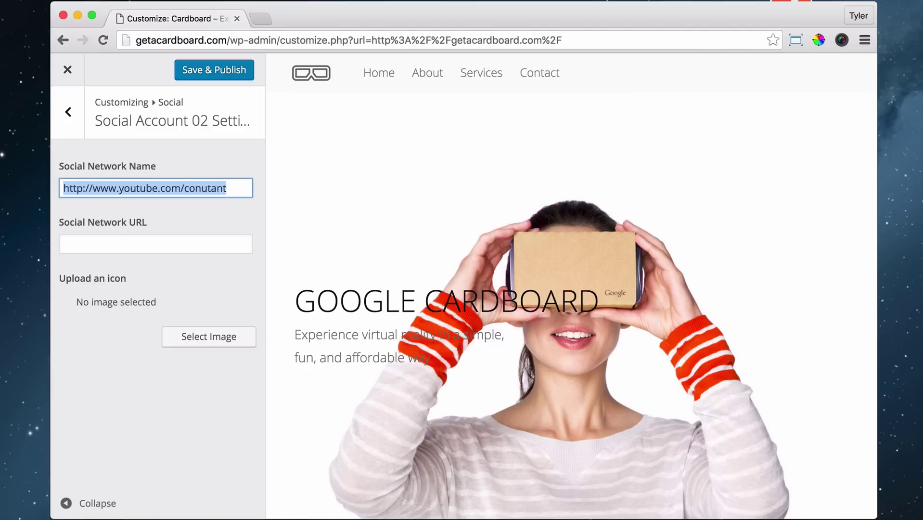
pyautogui.press('BackSpace')
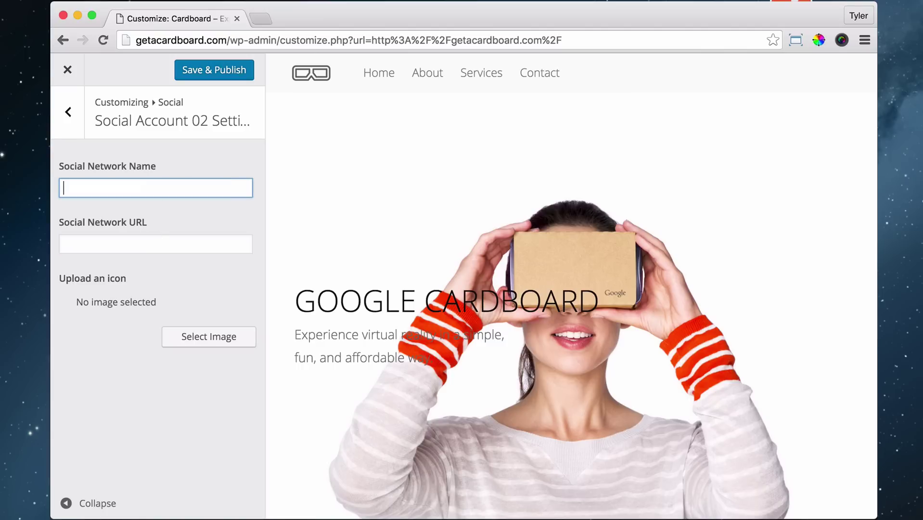
pyautogui.write('Youtu')
pyautogui.click(149, 244)
pyautogui.write('http://www.youtube.')
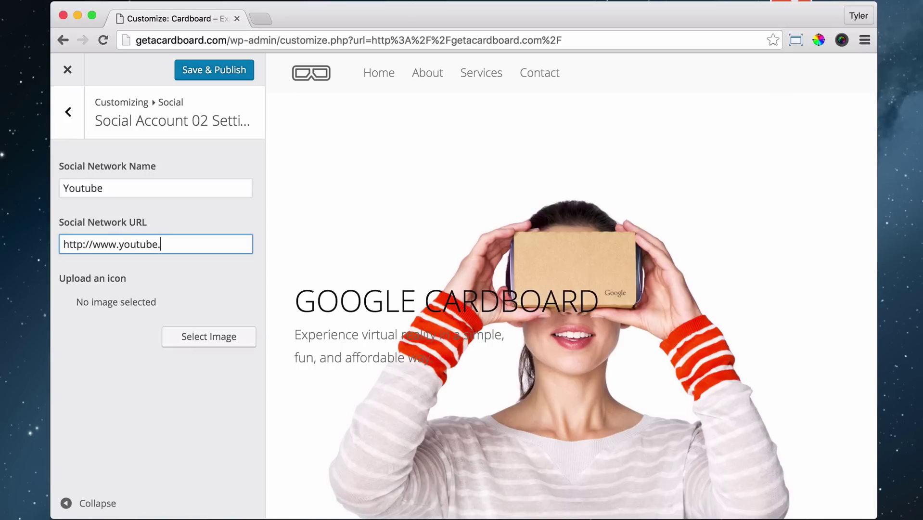
pyautogui.write('com/contu')
# - Upload Youtube-social.png as Social Account 02's icon and return to the social accounts list
pyautogui.click(216, 337)
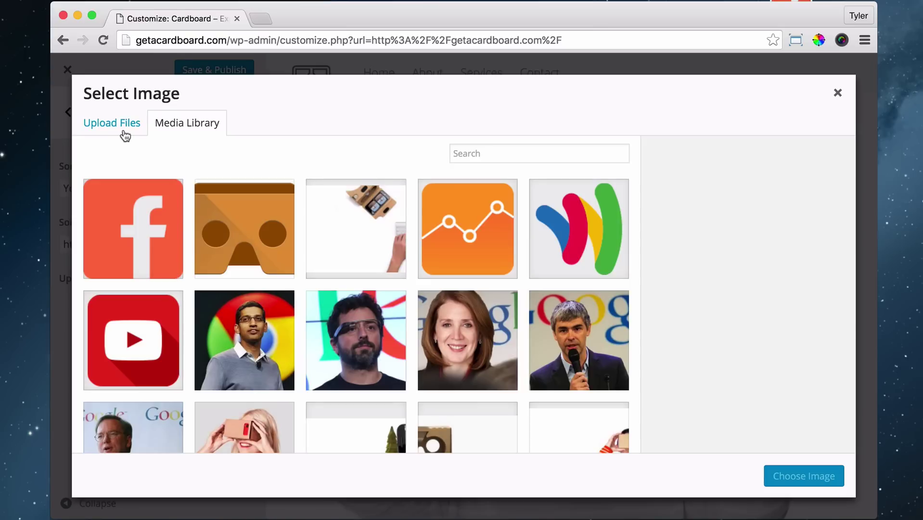
pyautogui.click(113, 126)
pyautogui.click(448, 309)
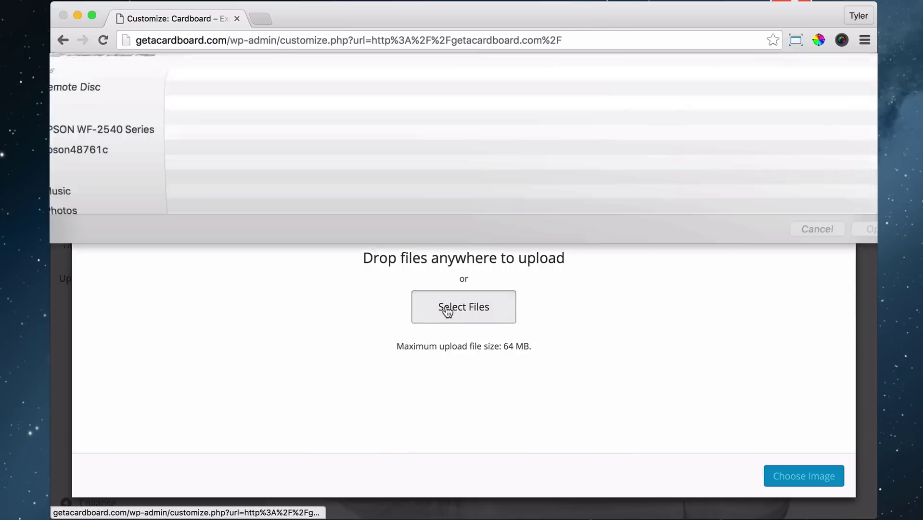
pyautogui.click(267, 136)
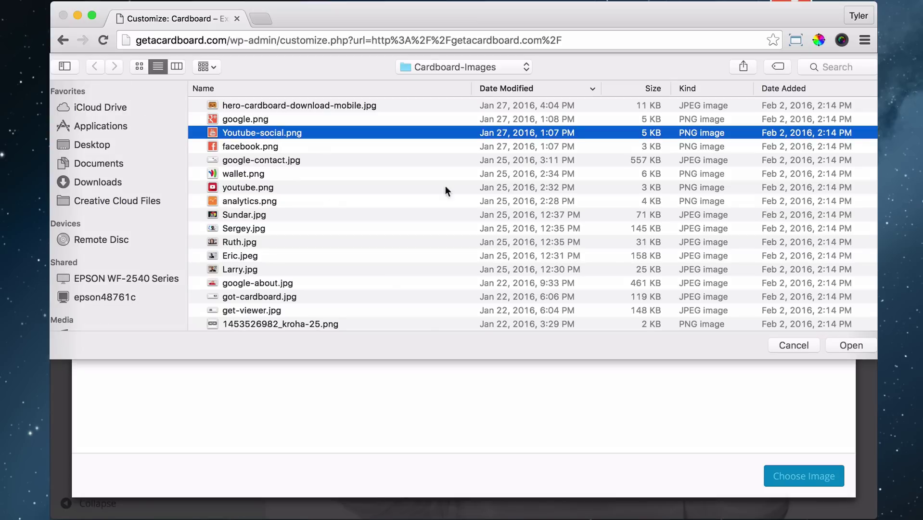
pyautogui.click(850, 345)
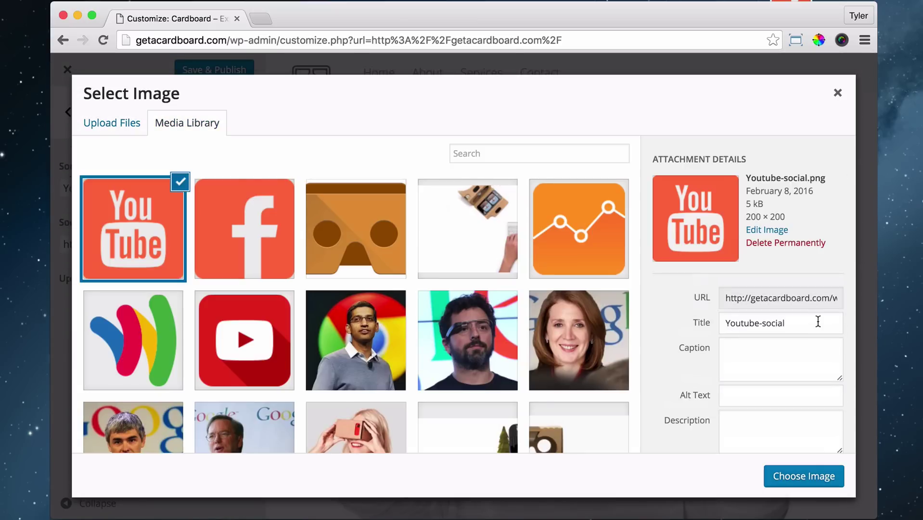
pyautogui.click(818, 475)
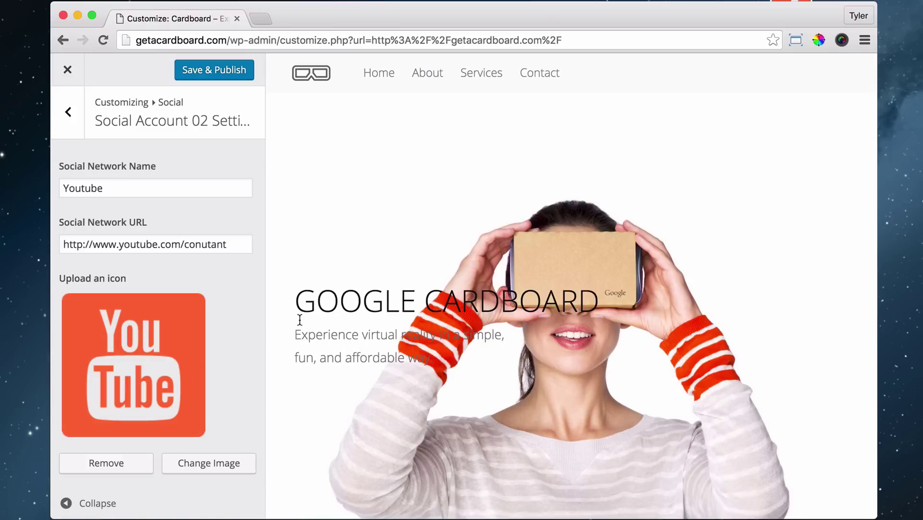
pyautogui.click(70, 118)
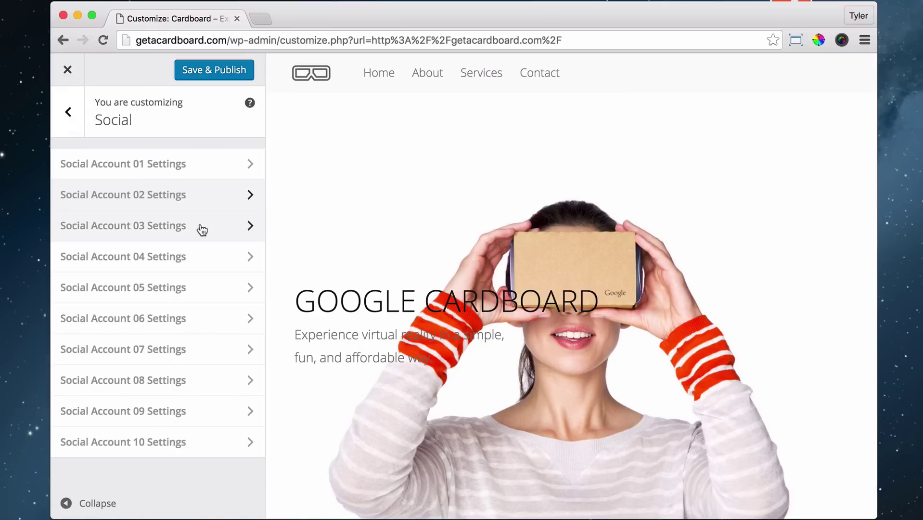
# - Name the third social account 'Google Plus' and paste its Google+ profile URL
pyautogui.click(202, 230)
pyautogui.click(138, 187)
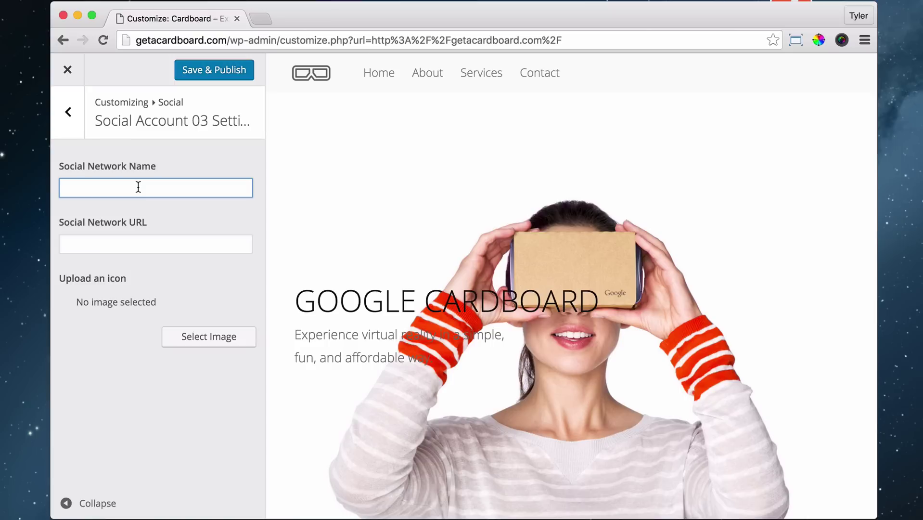
pyautogui.write('Google Plus')
pyautogui.press('Tab')
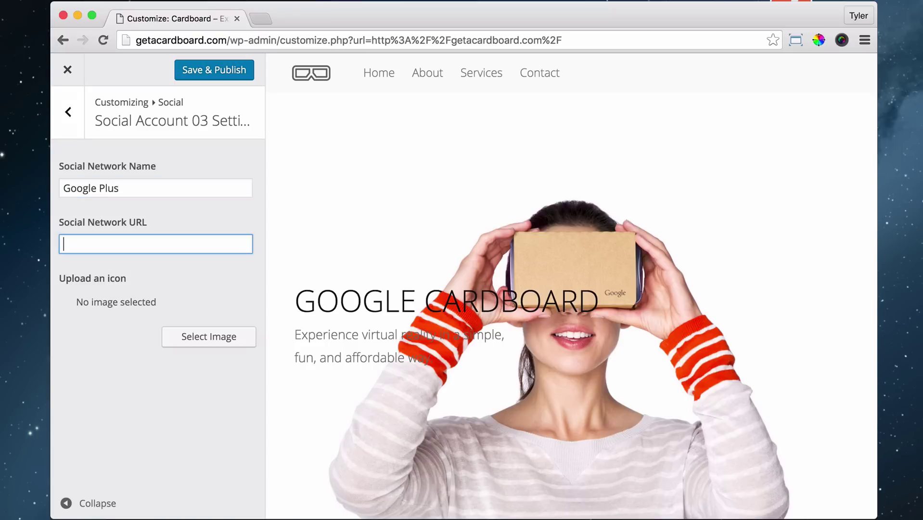
pyautogui.write('https://plus.google.com/+TylerMoore')
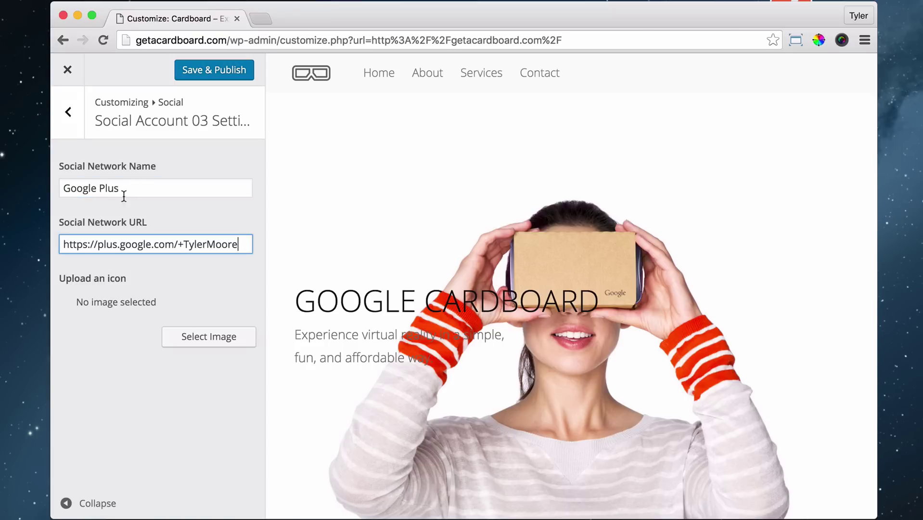
# - Upload google-plus.png from the Desktop into the media library for the account's icon
pyautogui.click(198, 336)
pyautogui.click(115, 128)
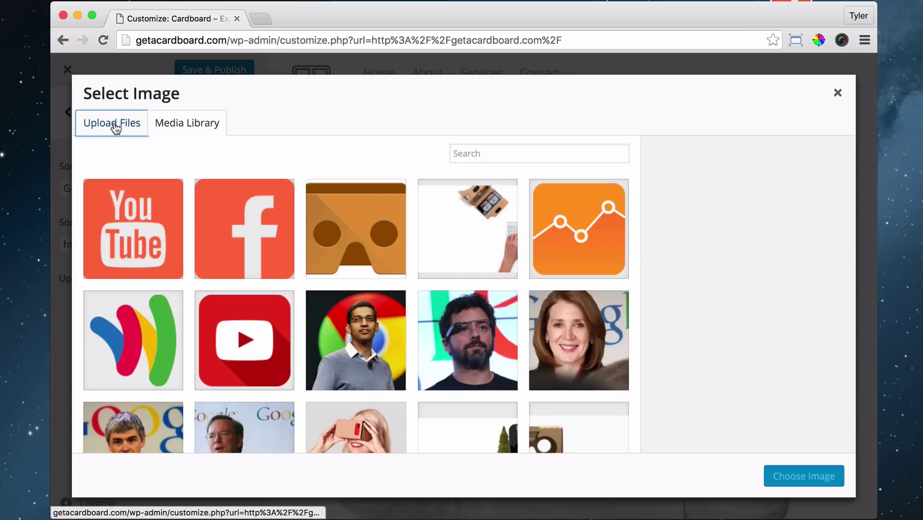
pyautogui.click(465, 313)
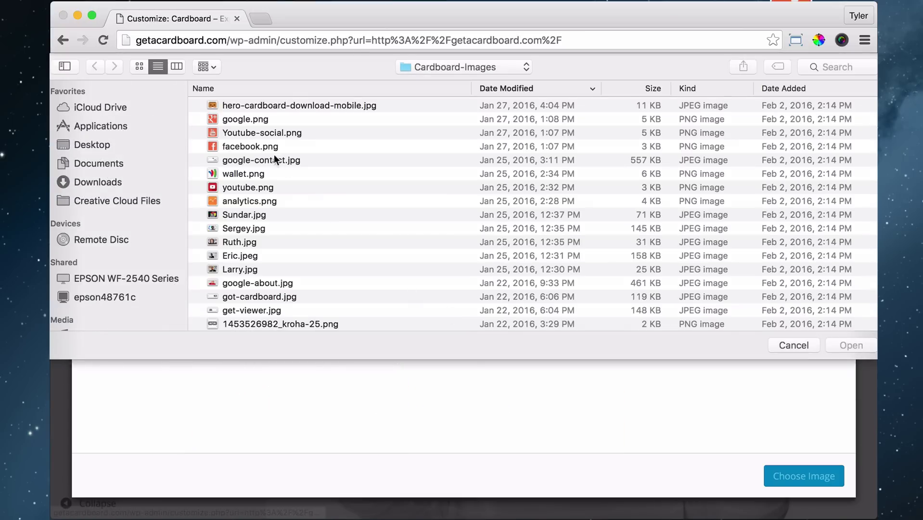
pyautogui.click(246, 120)
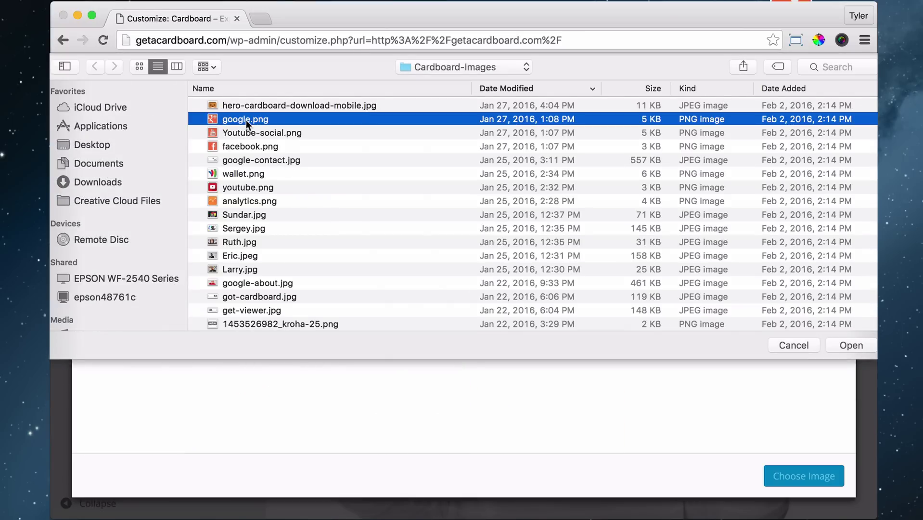
pyautogui.click(104, 144)
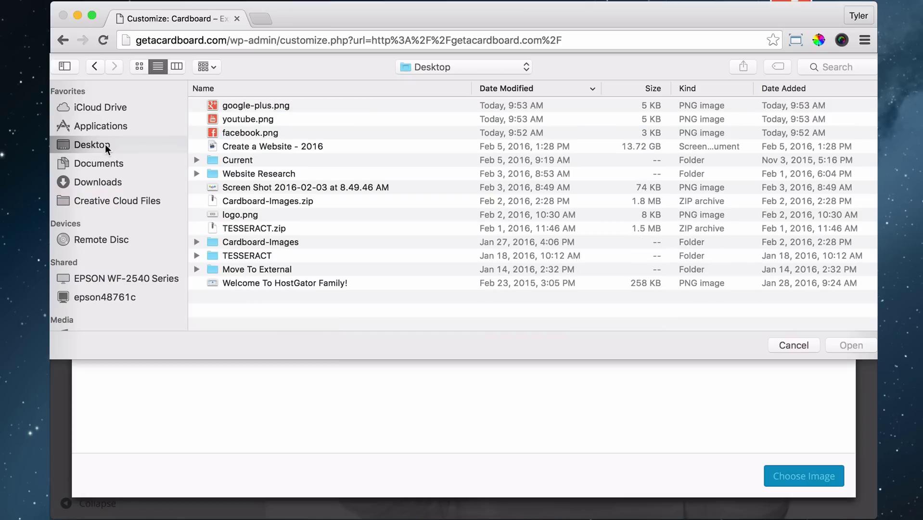
pyautogui.click(285, 108)
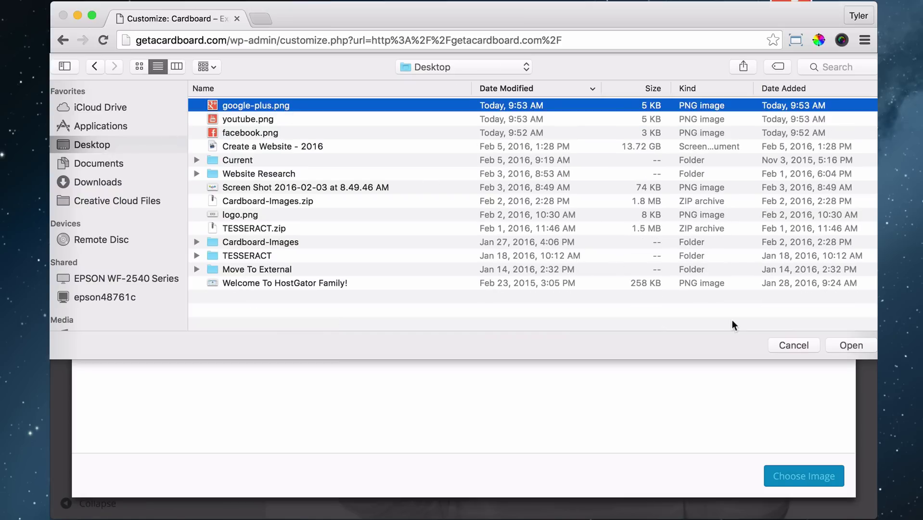
pyautogui.click(851, 345)
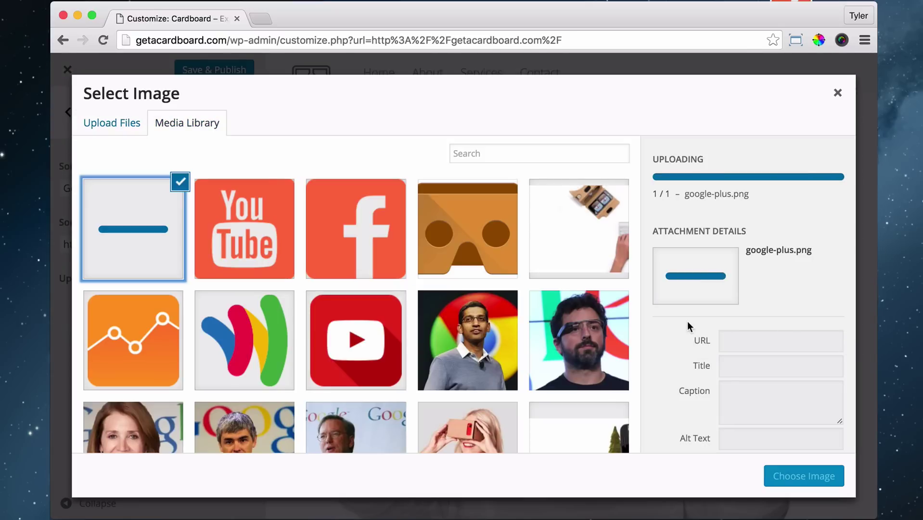
# - Set the uploaded orange Google+ image as the Google Plus account's icon and return to the accounts list
pyautogui.click(803, 483)
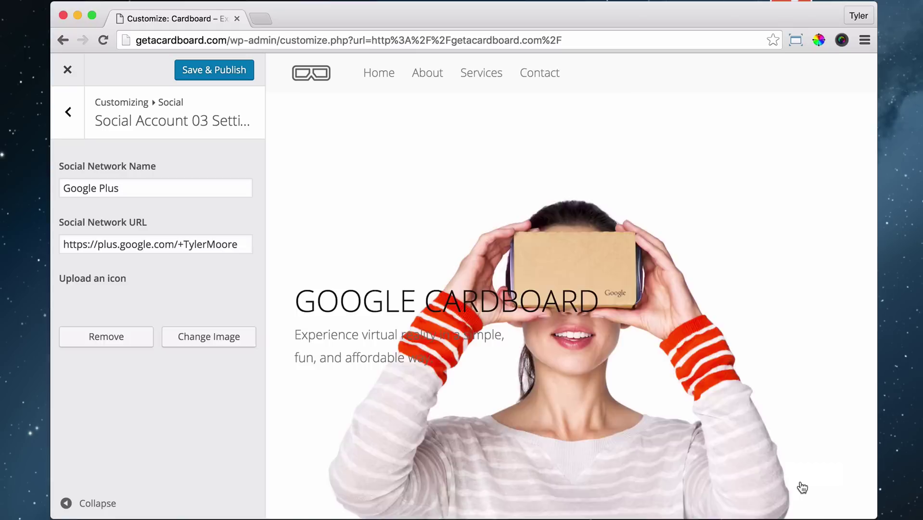
pyautogui.scroll(-8, 473, 213)
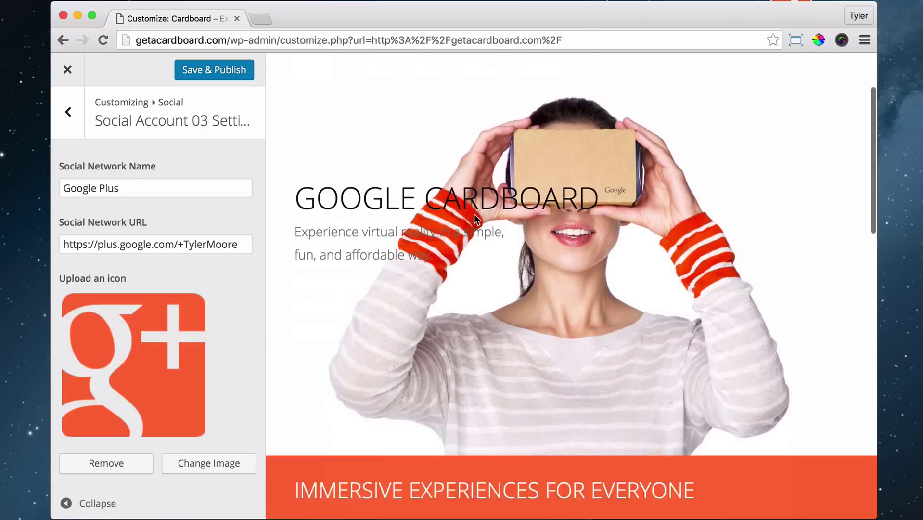
pyautogui.scroll(8, 474, 215)
pyautogui.click(68, 112)
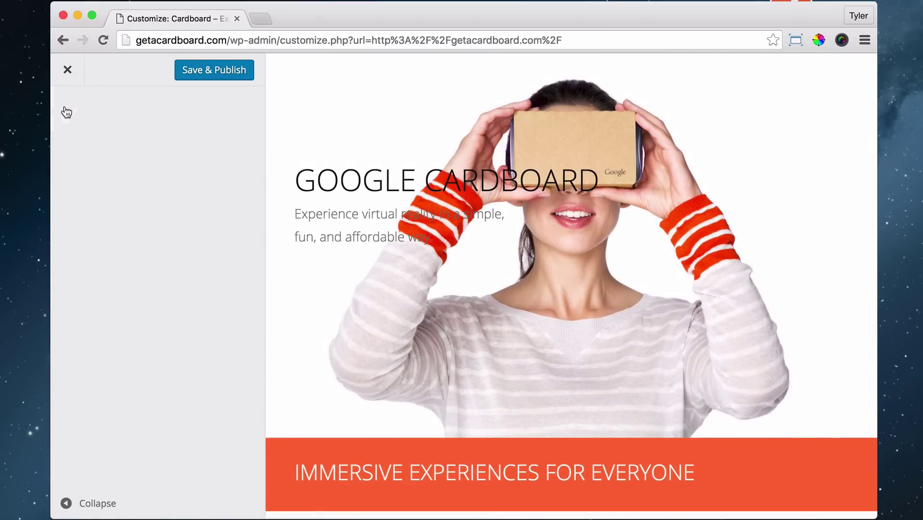
# - Save & Publish the social settings and close the Customizer to the live Cardboard site
pyautogui.scroll(-10, 527, 231)
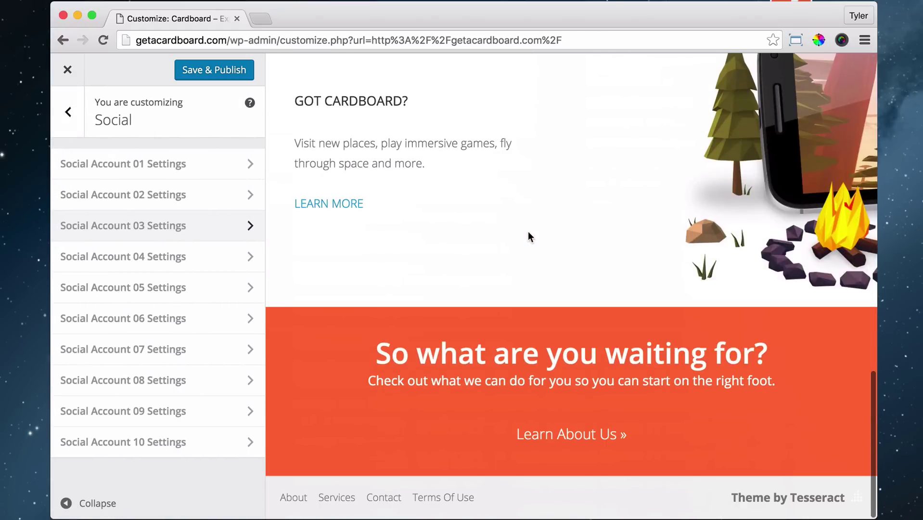
pyautogui.scroll(15, 530, 232)
pyautogui.click(194, 77)
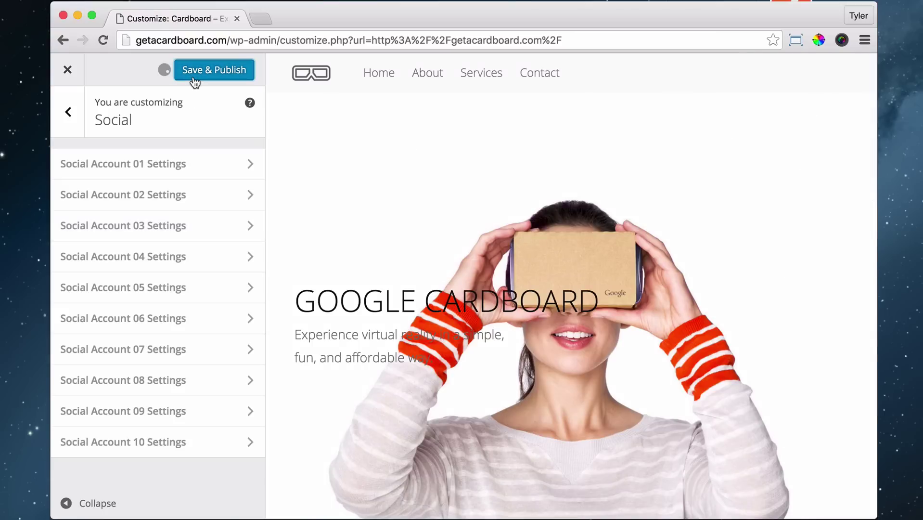
pyautogui.click(68, 112)
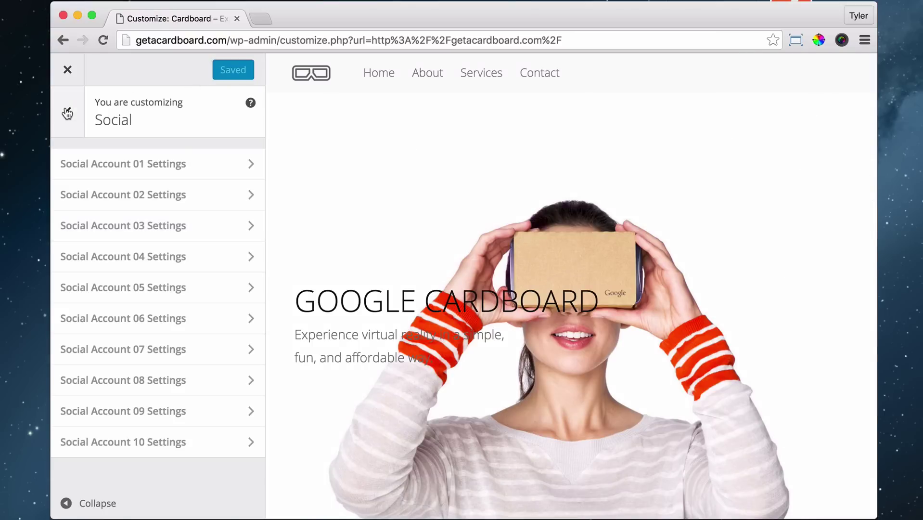
pyautogui.click(69, 75)
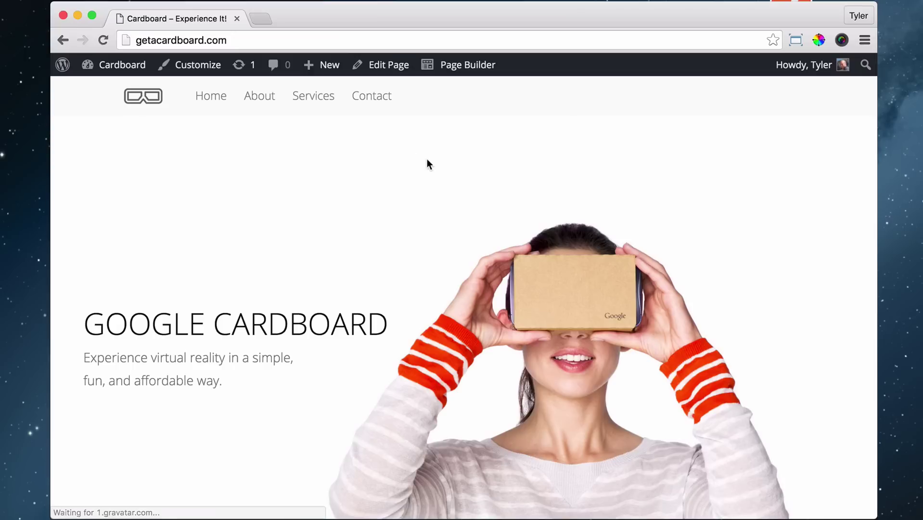
pyautogui.scroll(-15, 428, 163)
pyautogui.scroll(15, 451, 175)
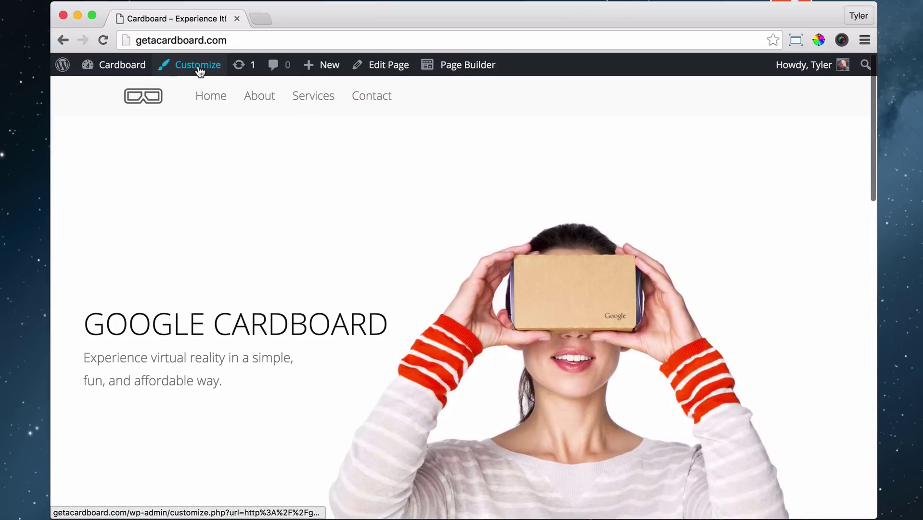
# - Set Footer Options' footer content to Social Icons in the Customizer and Save & Publish
pyautogui.click(200, 70)
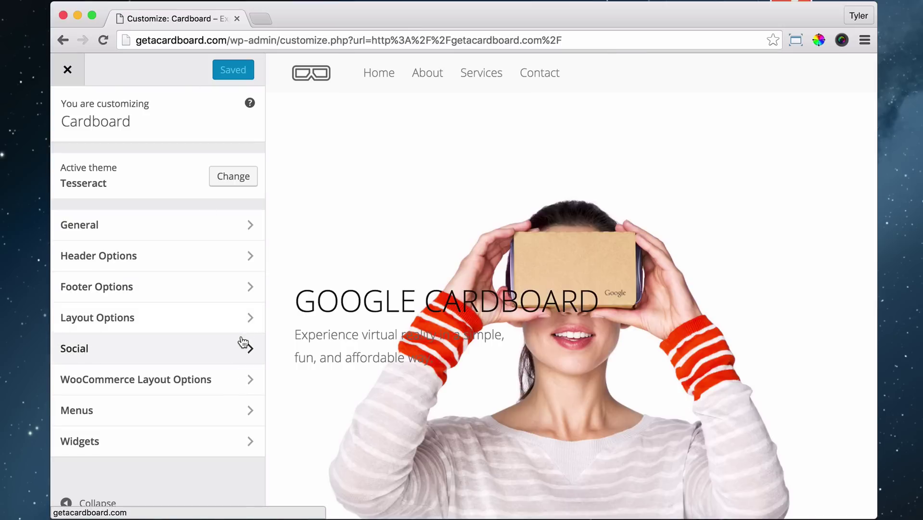
pyautogui.click(243, 345)
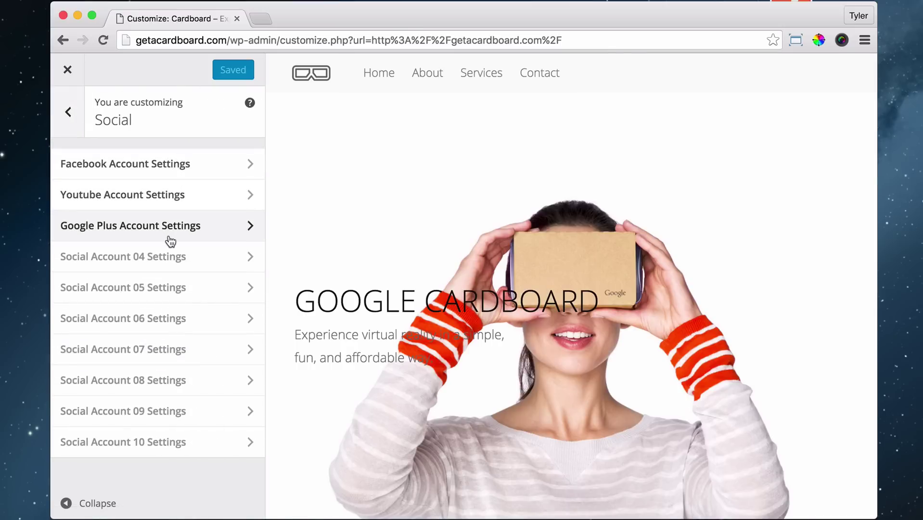
pyautogui.click(68, 115)
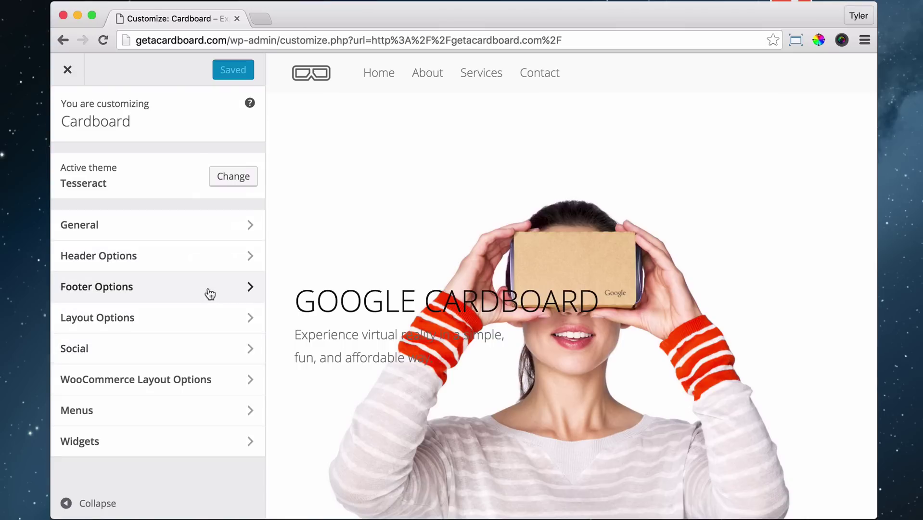
pyautogui.click(208, 291)
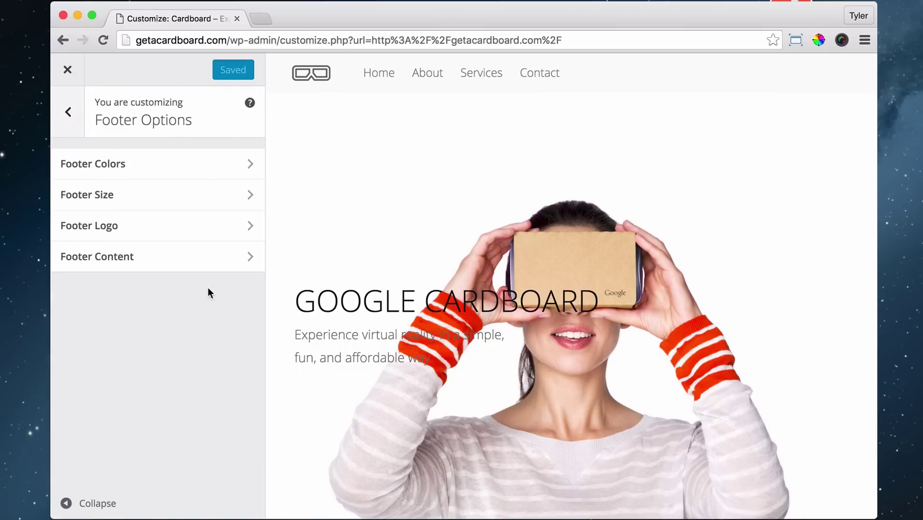
pyautogui.click(222, 258)
pyautogui.scroll(-10, 414, 272)
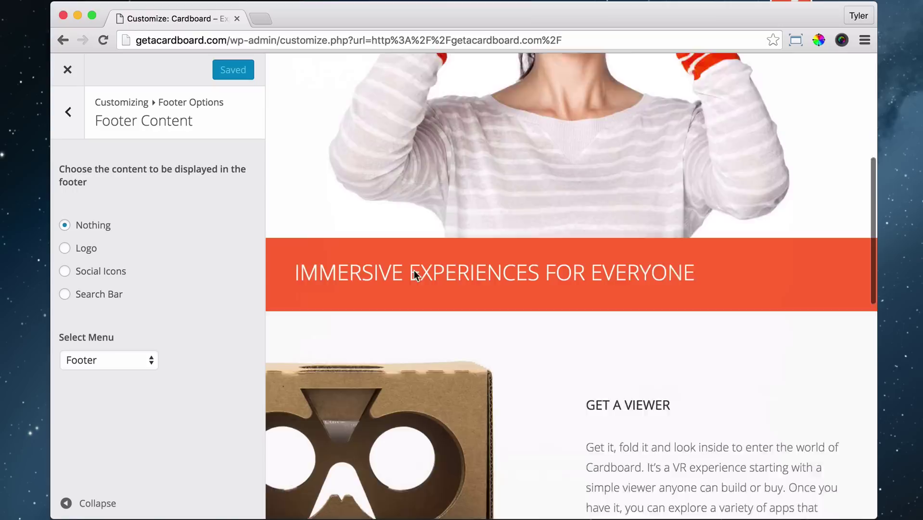
pyautogui.scroll(-8, 415, 275)
pyautogui.click(64, 271)
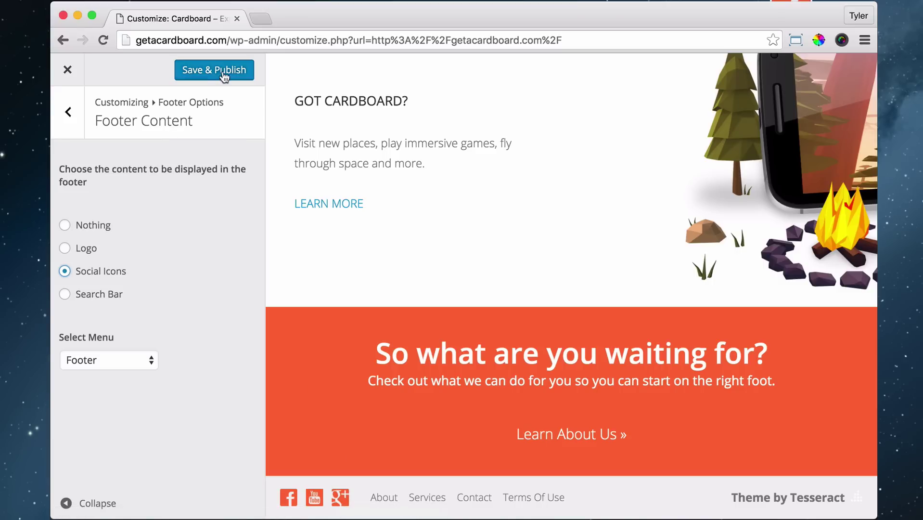
pyautogui.click(206, 74)
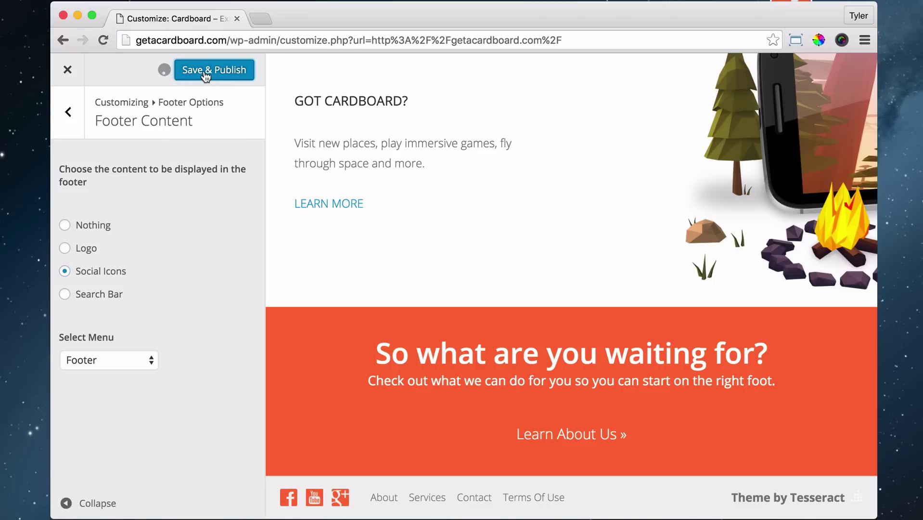
# - Close the Customizer and check the footer icons on the live getacardboard.com/example page
pyautogui.click(67, 71)
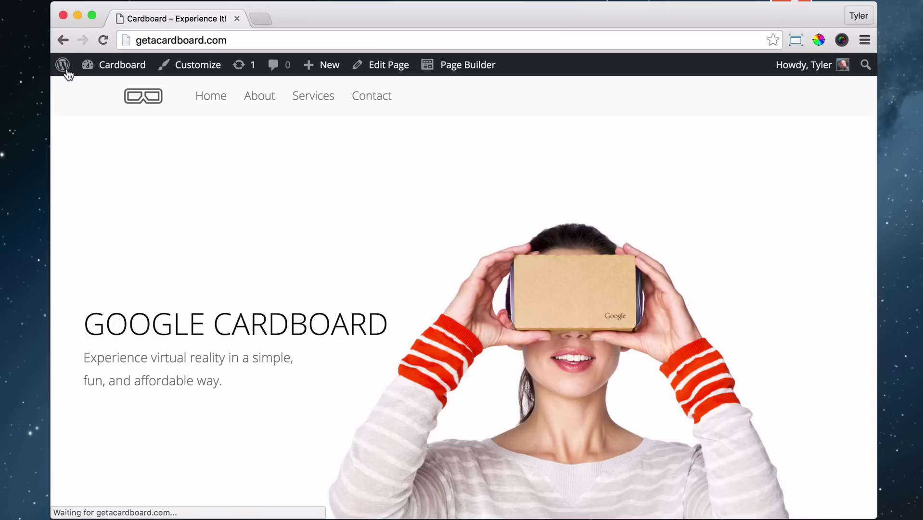
pyautogui.scroll(-15, 415, 175)
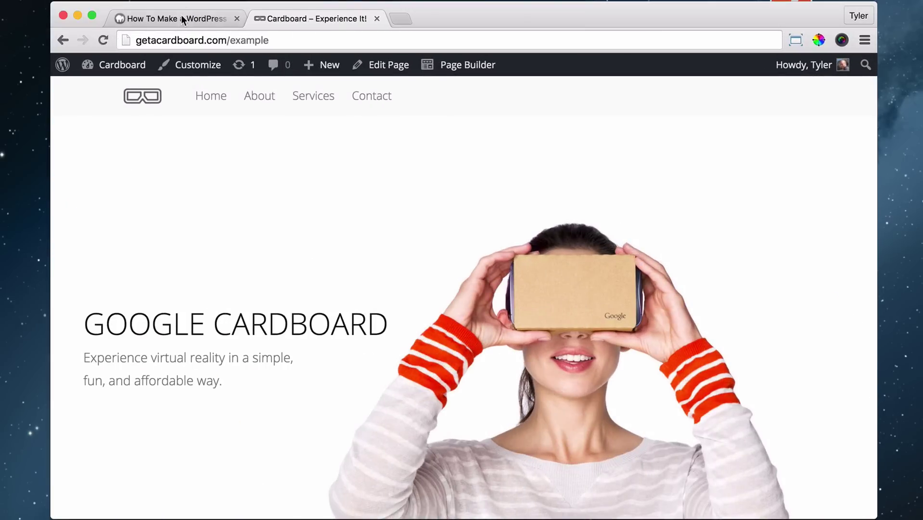
# - Mark the Social Media Icons lesson as completed on the tyler.com course page
pyautogui.click(182, 18)
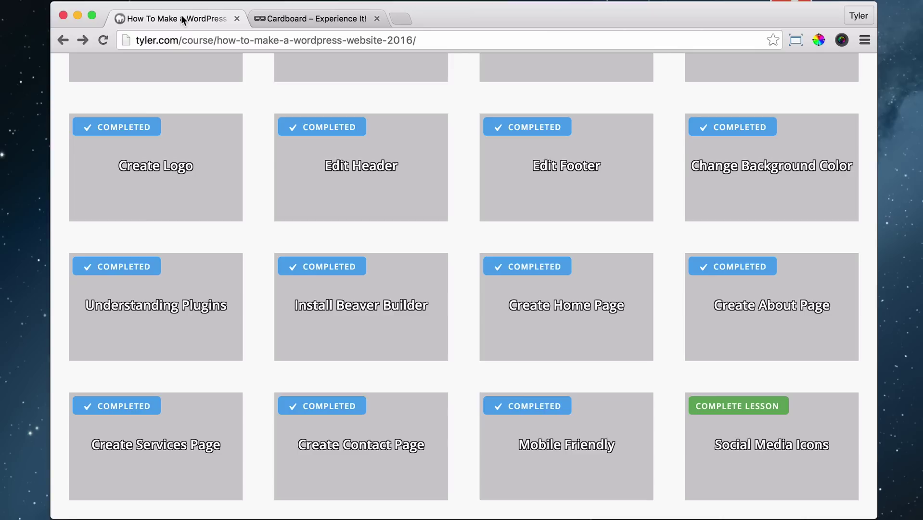
pyautogui.click(761, 406)
pyautogui.scroll(8, 667, 358)
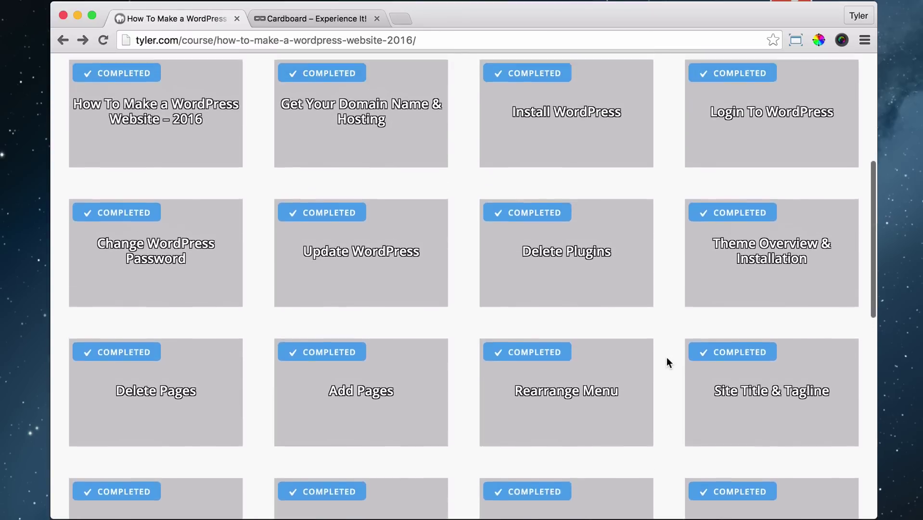
pyautogui.scroll(-10, 667, 355)
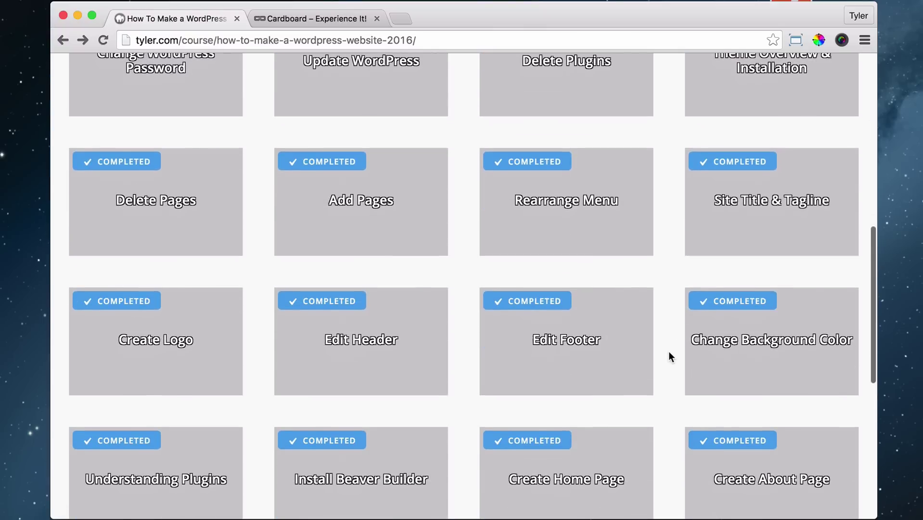
pyautogui.scroll(-4, 669, 352)
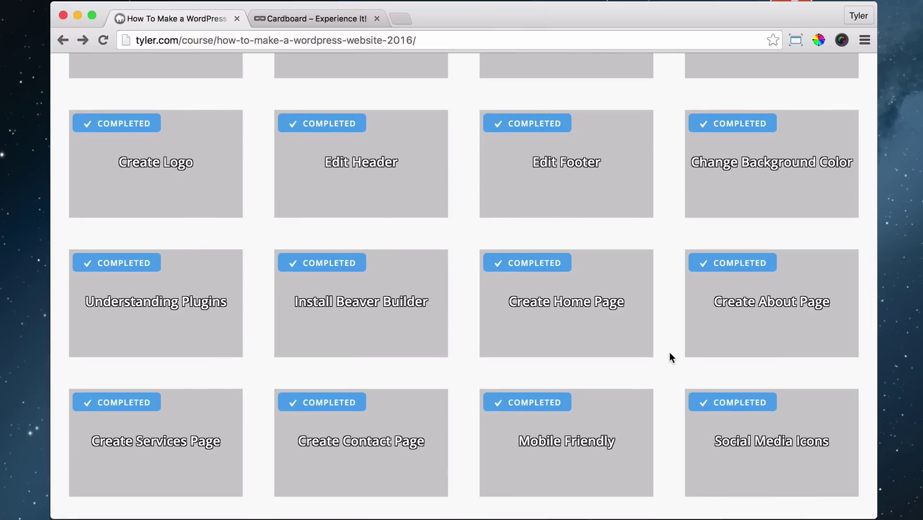